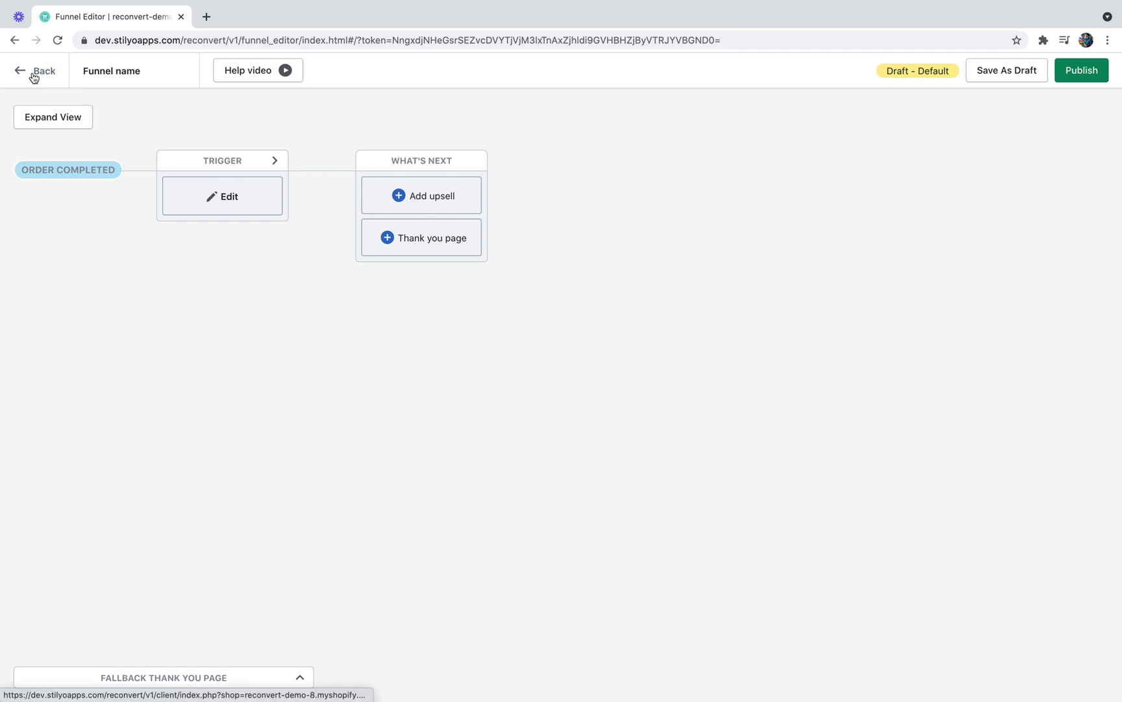
Change the funnel title from 'Funnel name' to 'My first funnel'
{"action": "left_click", "coordinate": [119, 75]}
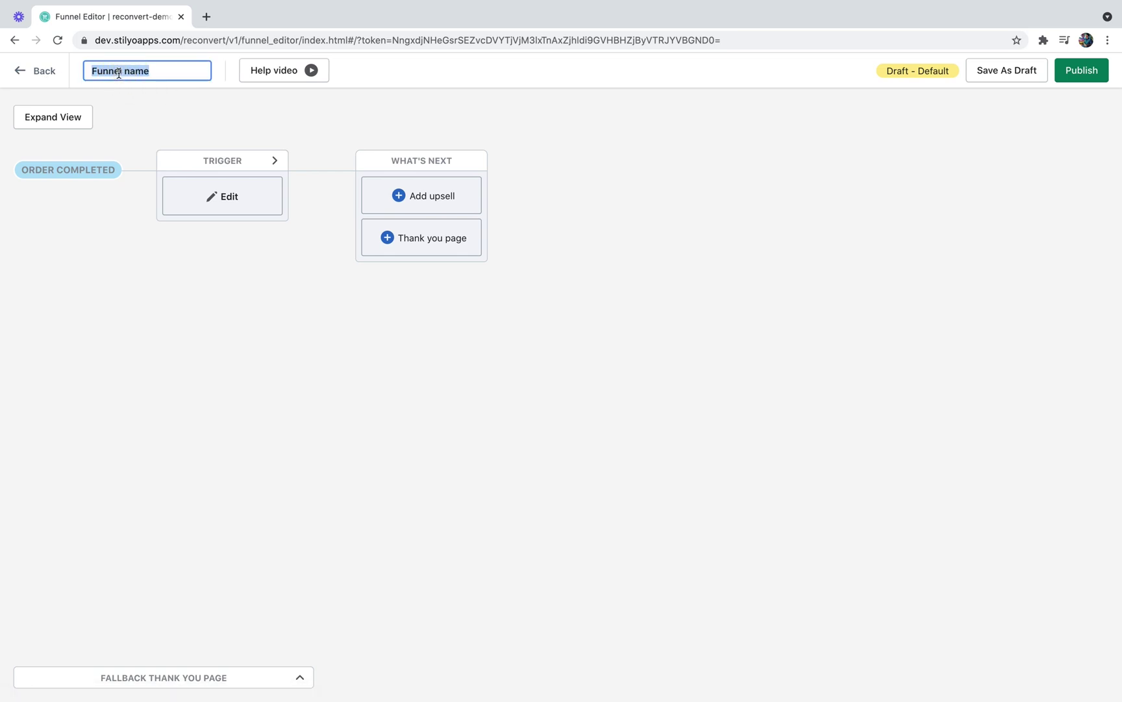
{"action": "type", "text": "My first funnel"}
{"action": "left_click", "coordinate": [171, 108]}
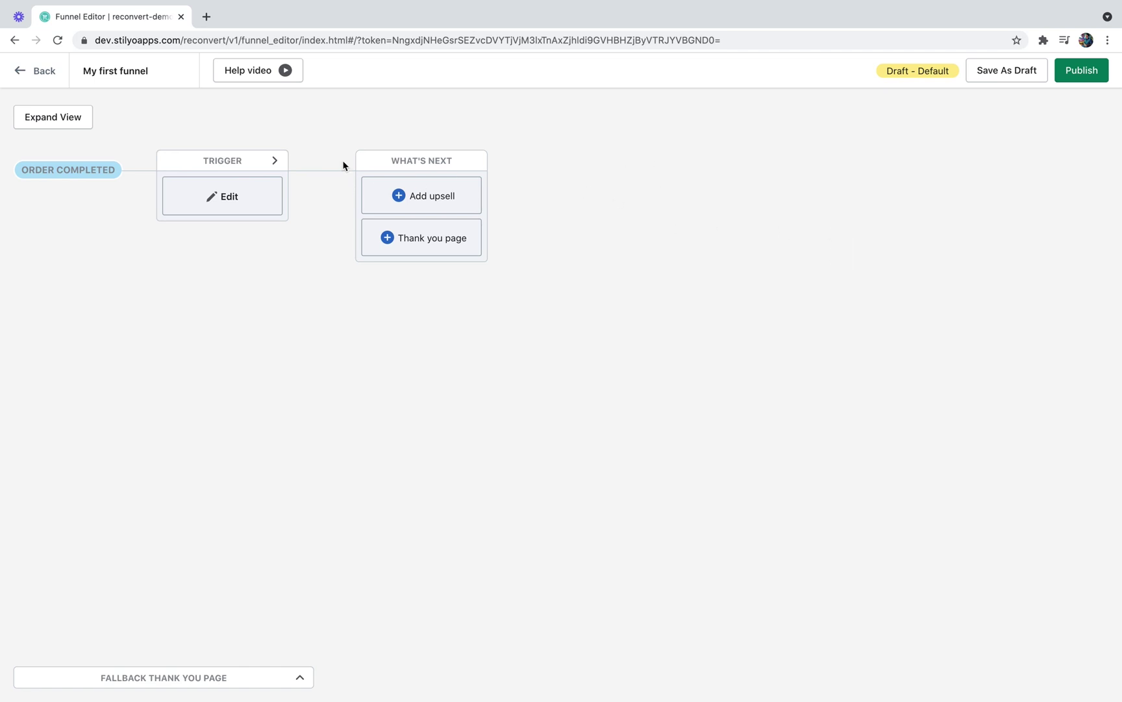
Expand the trigger conditions and browse the Customer information category's parameters
{"action": "left_click", "coordinate": [215, 203]}
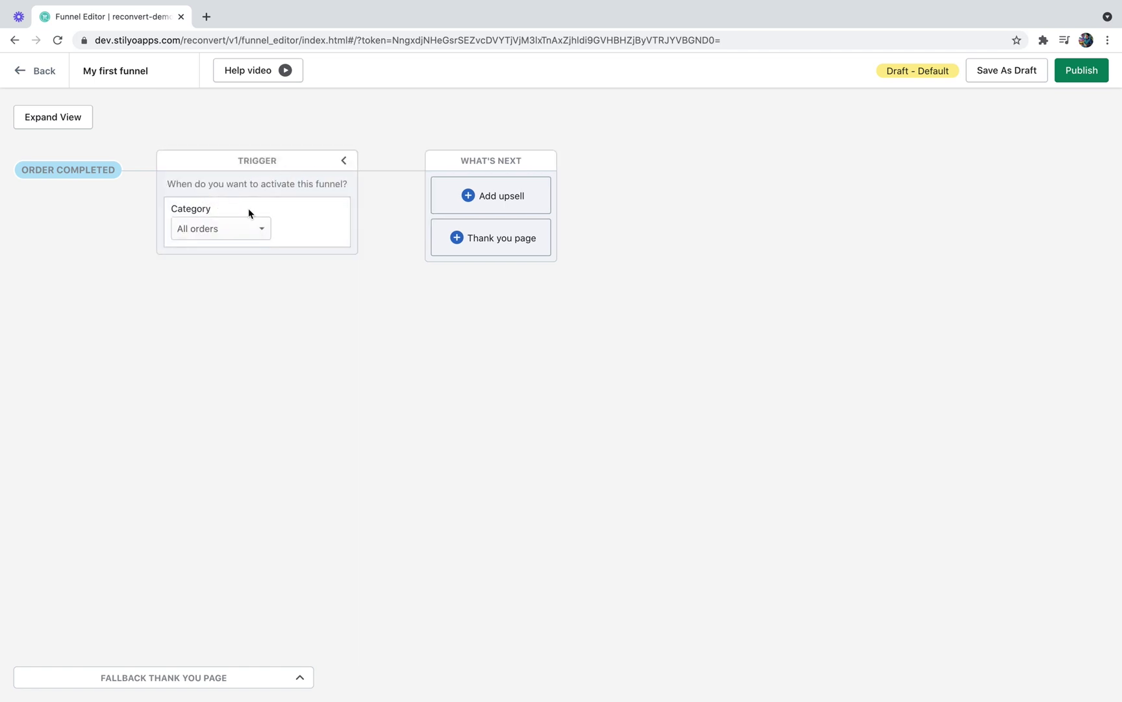
{"action": "left_click", "coordinate": [241, 230]}
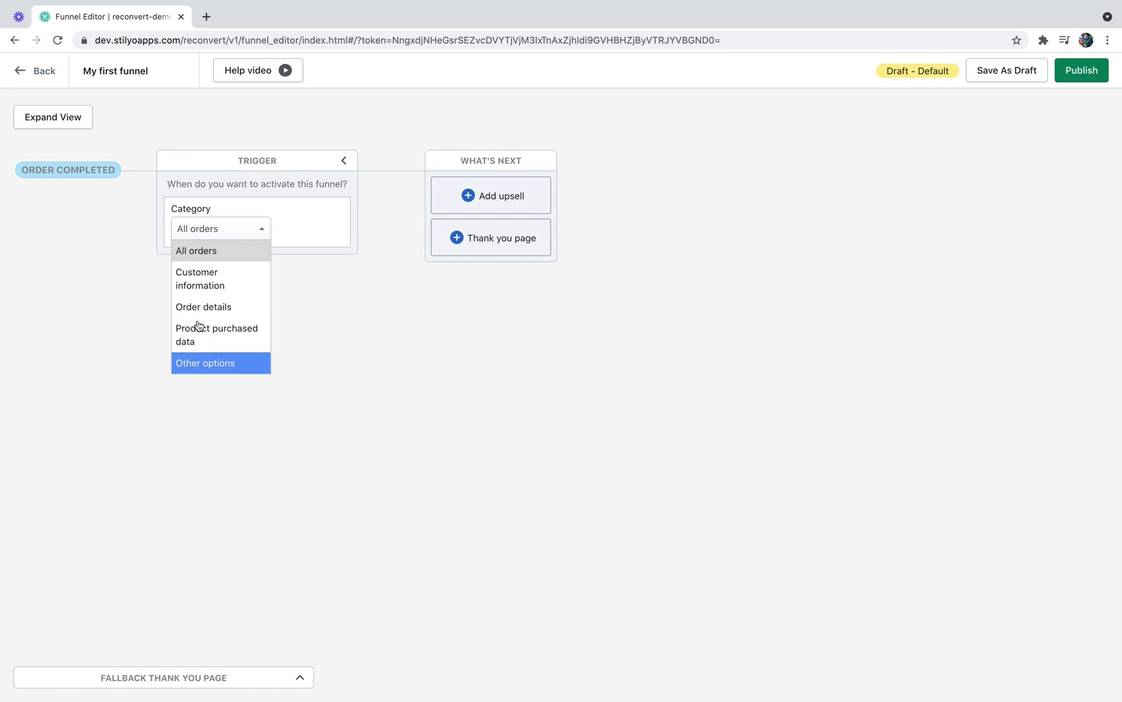
{"action": "left_click", "coordinate": [210, 286]}
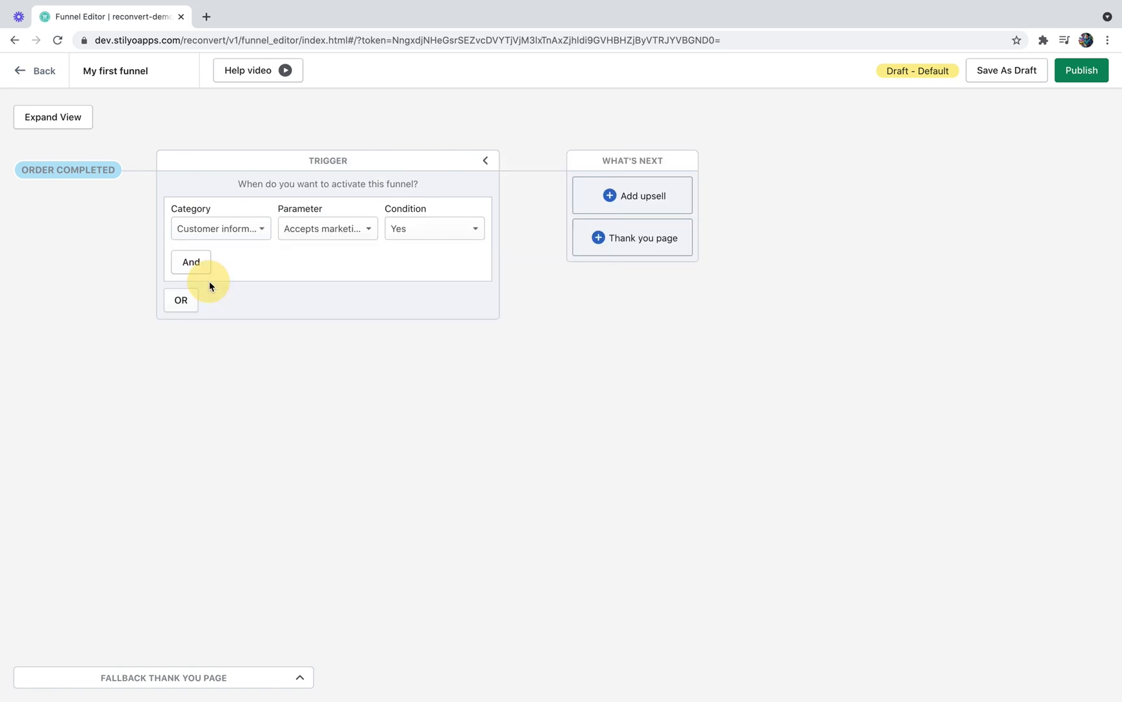
{"action": "left_click", "coordinate": [306, 228]}
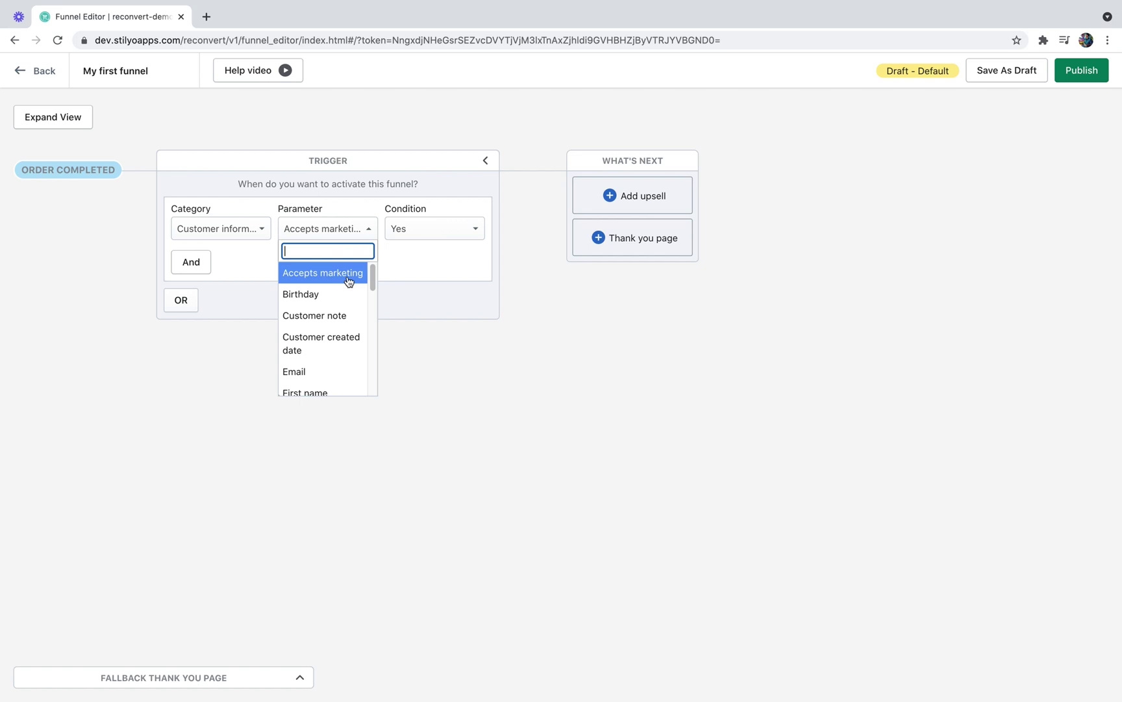
{"action": "scroll", "coordinate": [354, 284], "scroll_direction": "down", "scroll_amount": 1}
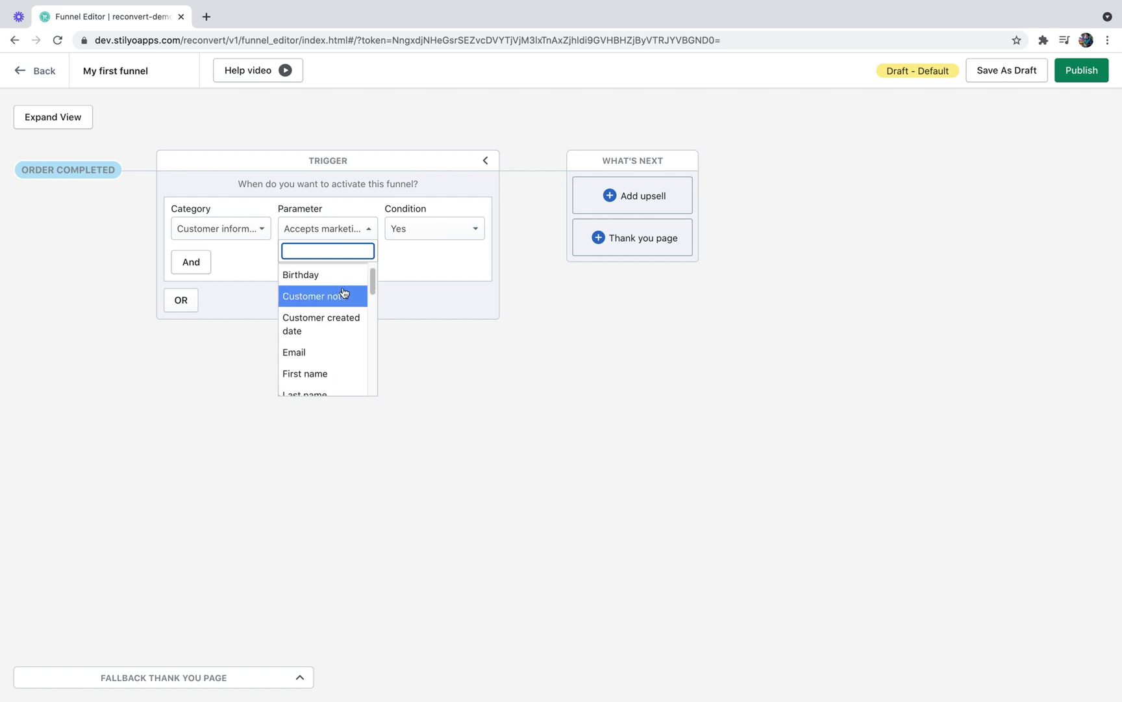
{"action": "scroll", "coordinate": [343, 293], "scroll_direction": "down", "scroll_amount": 3}
{"action": "scroll", "coordinate": [344, 293], "scroll_direction": "down", "scroll_amount": 5}
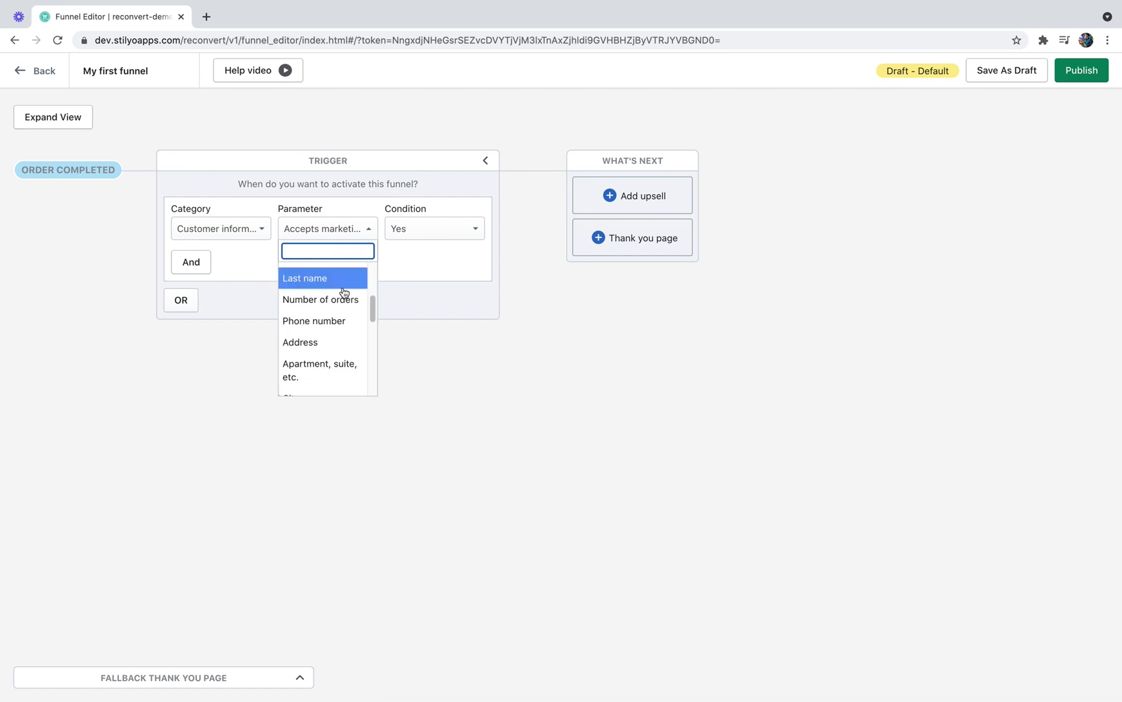
{"action": "scroll", "coordinate": [345, 293], "scroll_direction": "down", "scroll_amount": 10}
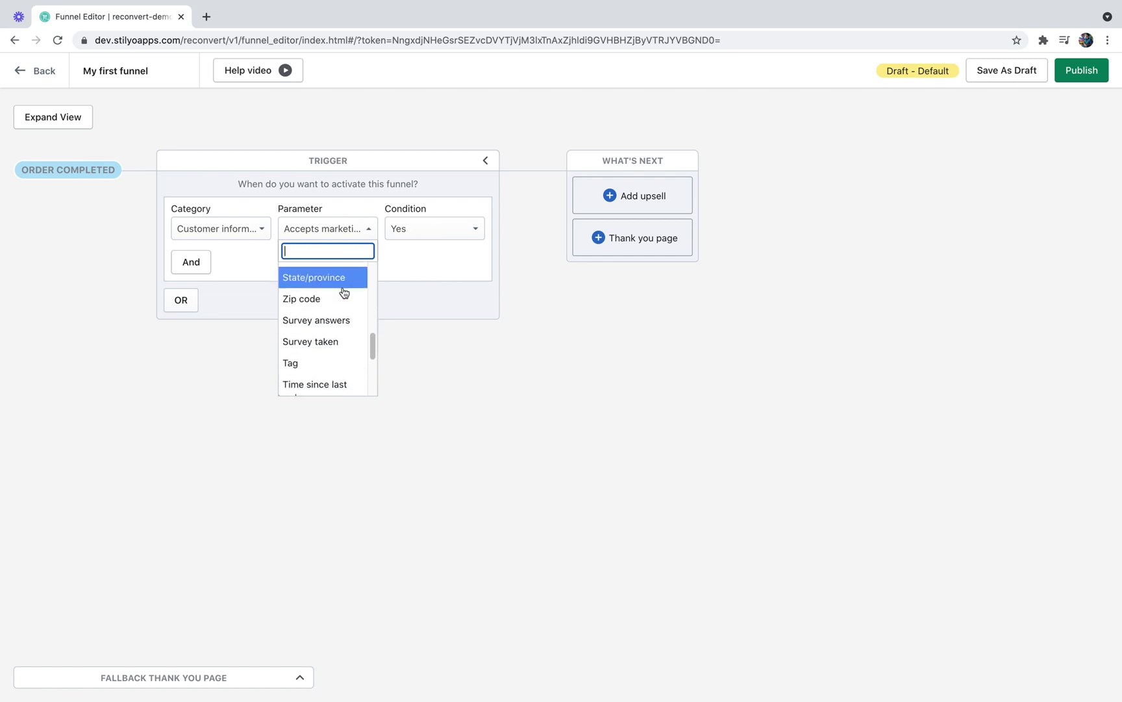
{"action": "left_click", "coordinate": [352, 235]}
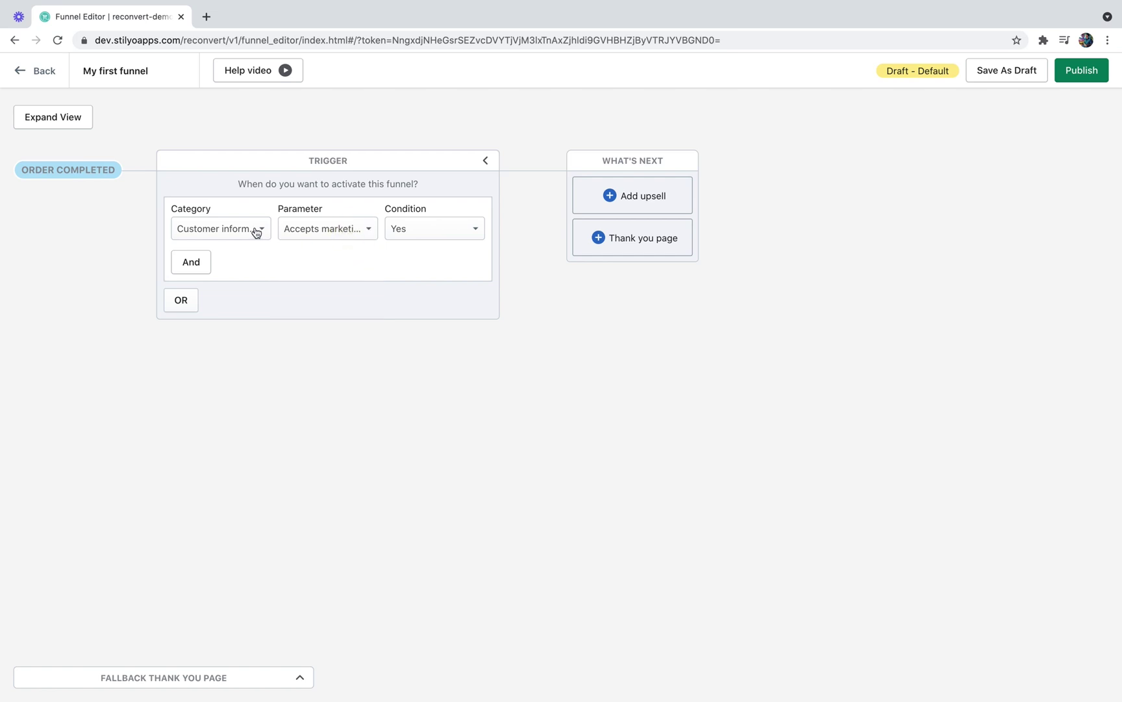
Switch the trigger category to Order details, leaving Billing address and Is as the condition
{"action": "left_click", "coordinate": [253, 230]}
{"action": "left_click", "coordinate": [222, 303]}
{"action": "left_click", "coordinate": [329, 230]}
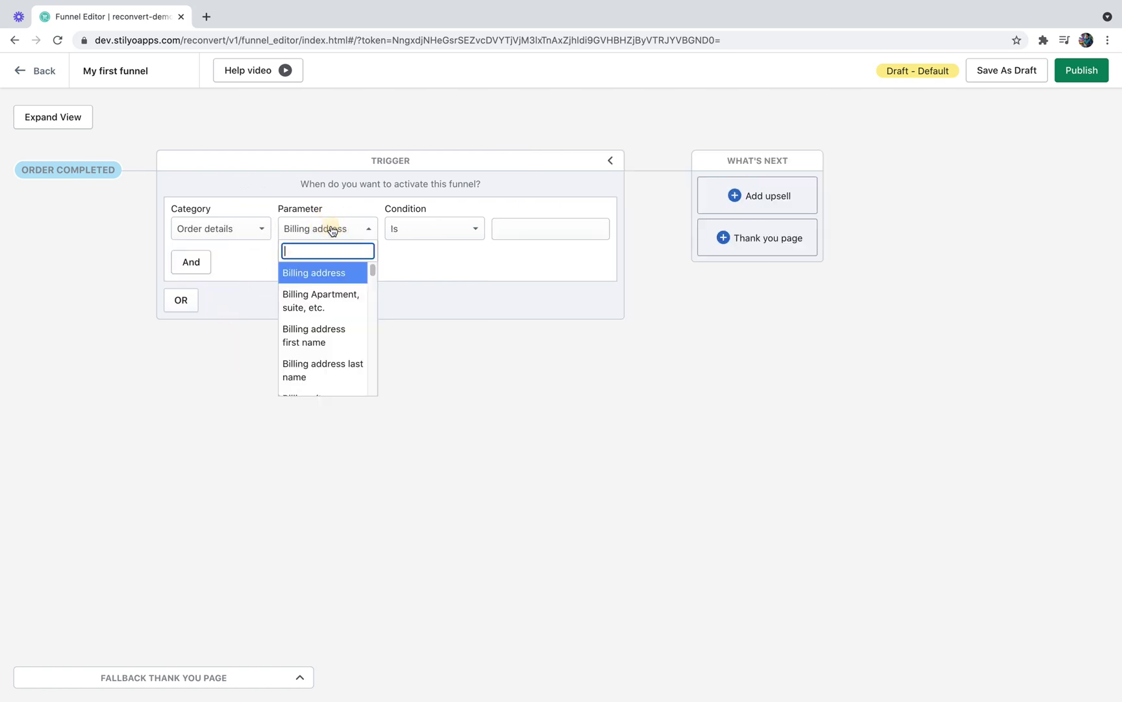
{"action": "scroll", "coordinate": [343, 306], "scroll_direction": "down", "scroll_amount": 5}
{"action": "scroll", "coordinate": [343, 314], "scroll_direction": "down", "scroll_amount": 8}
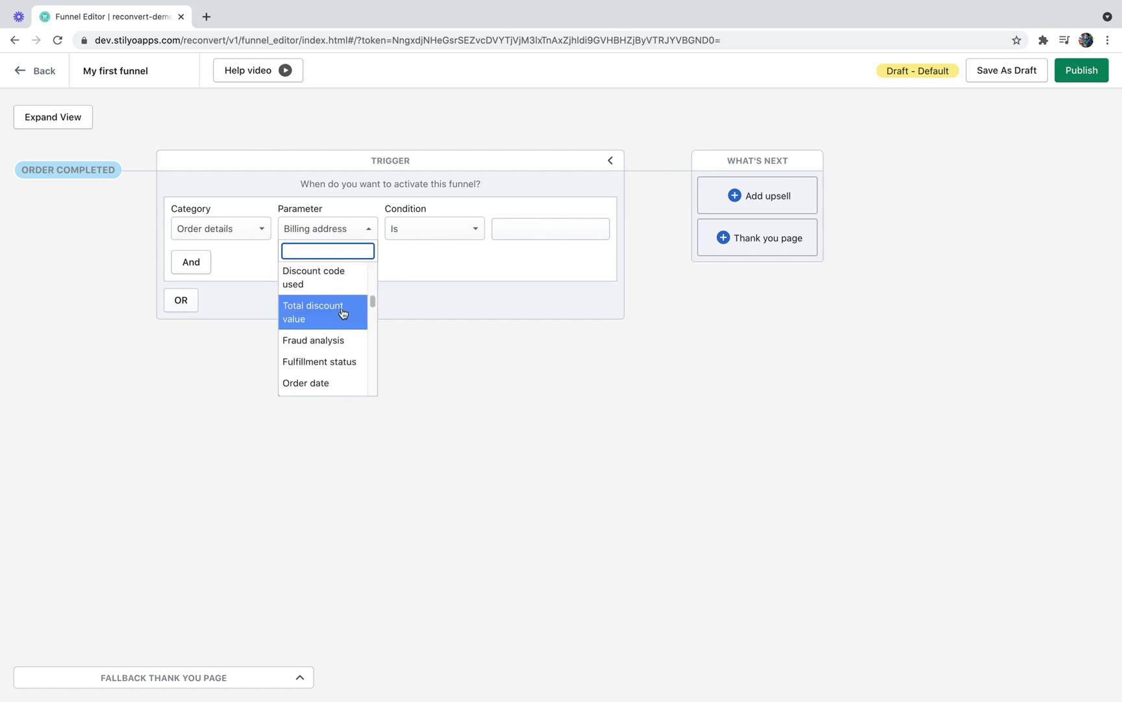
{"action": "scroll", "coordinate": [343, 314], "scroll_direction": "down", "scroll_amount": 6}
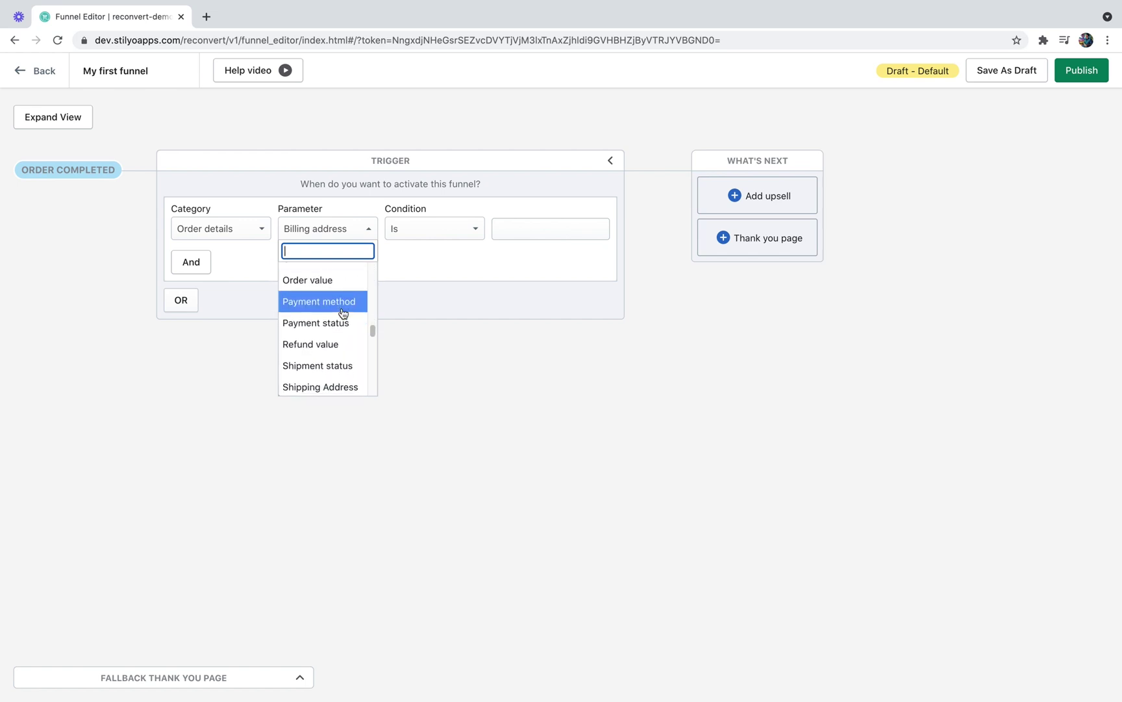
{"action": "scroll", "coordinate": [343, 313], "scroll_direction": "down", "scroll_amount": 5}
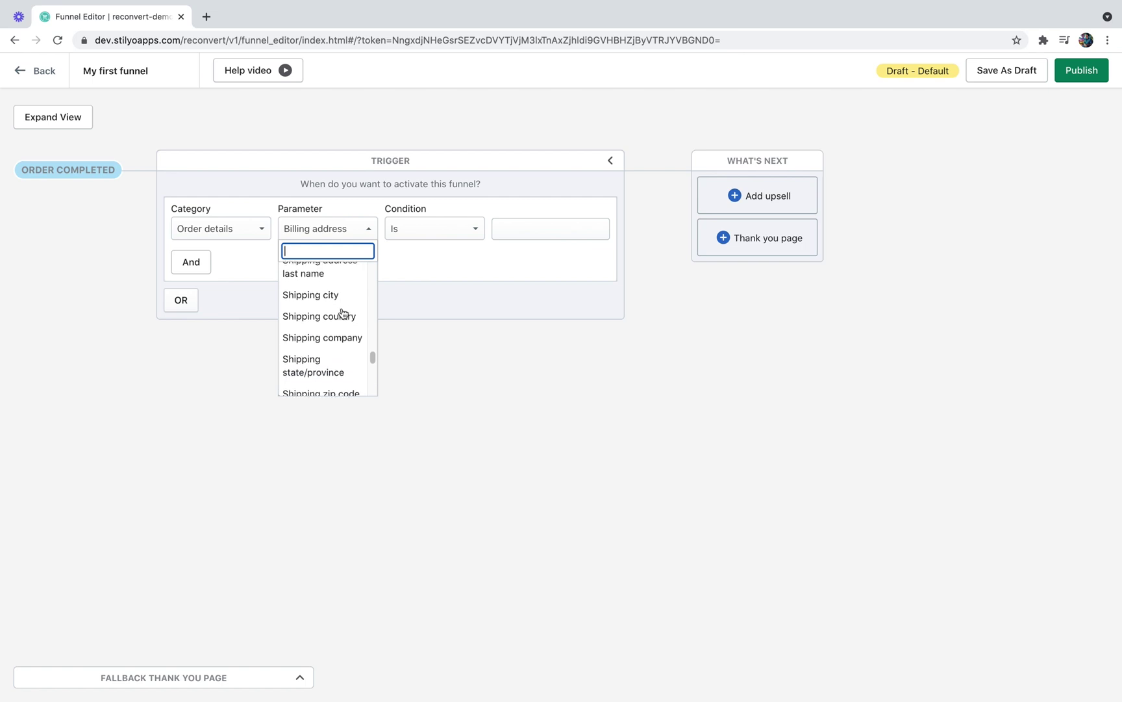
{"action": "left_click", "coordinate": [433, 263]}
Try the Product purchased data trigger category and browse its parameter list
{"action": "left_click", "coordinate": [252, 225]}
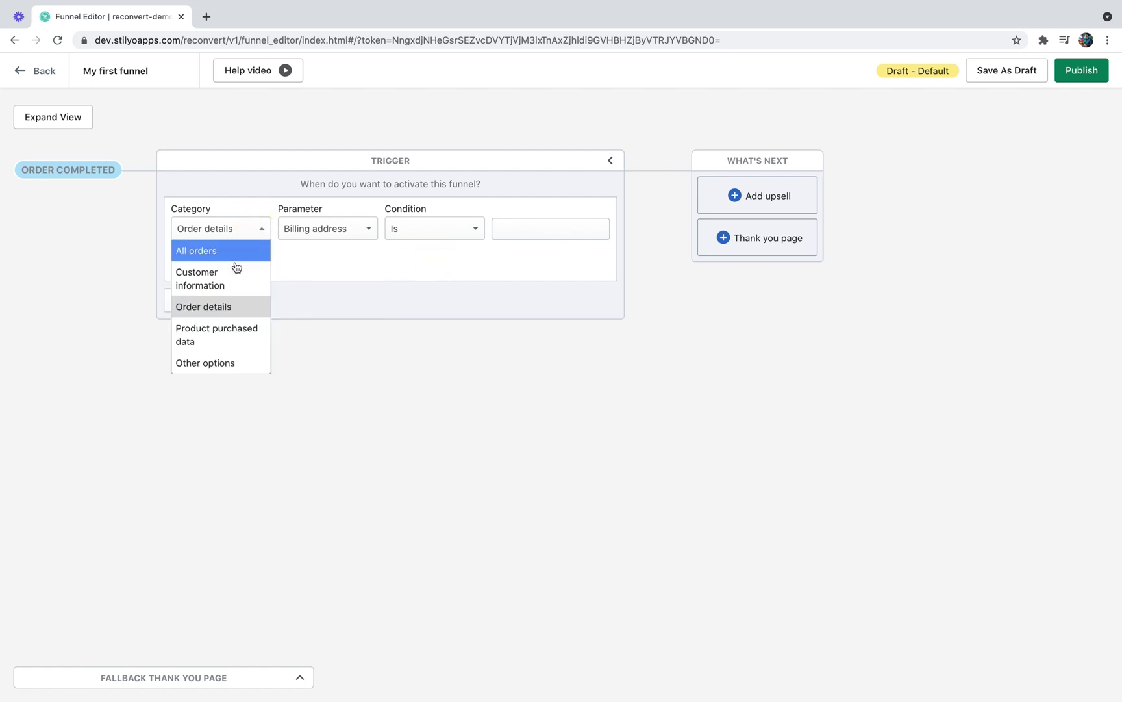
{"action": "left_click", "coordinate": [224, 328]}
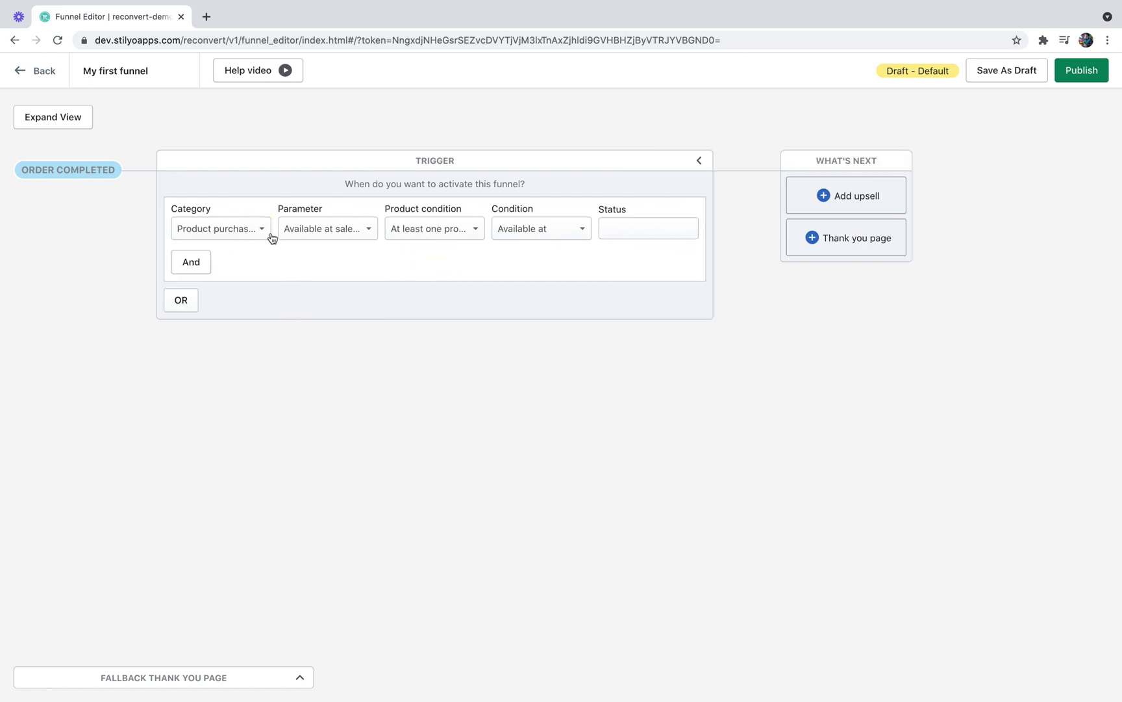
{"action": "left_click", "coordinate": [318, 235]}
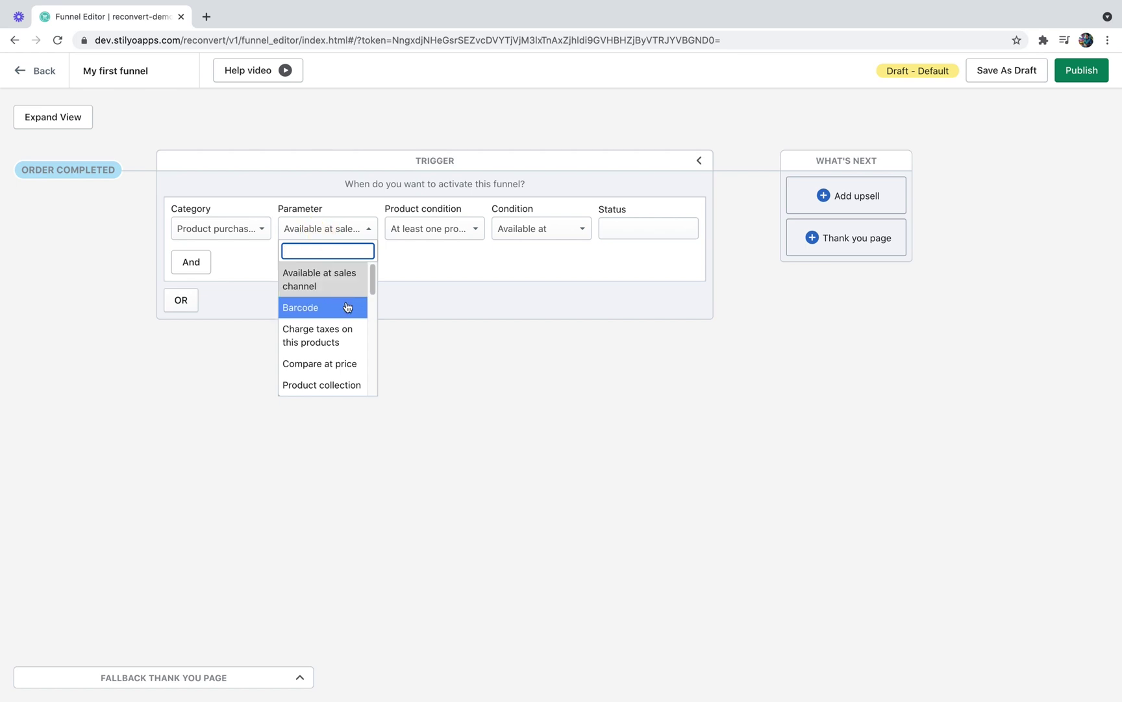
{"action": "scroll", "coordinate": [351, 308], "scroll_direction": "down", "scroll_amount": 3}
{"action": "scroll", "coordinate": [348, 307], "scroll_direction": "down", "scroll_amount": 4}
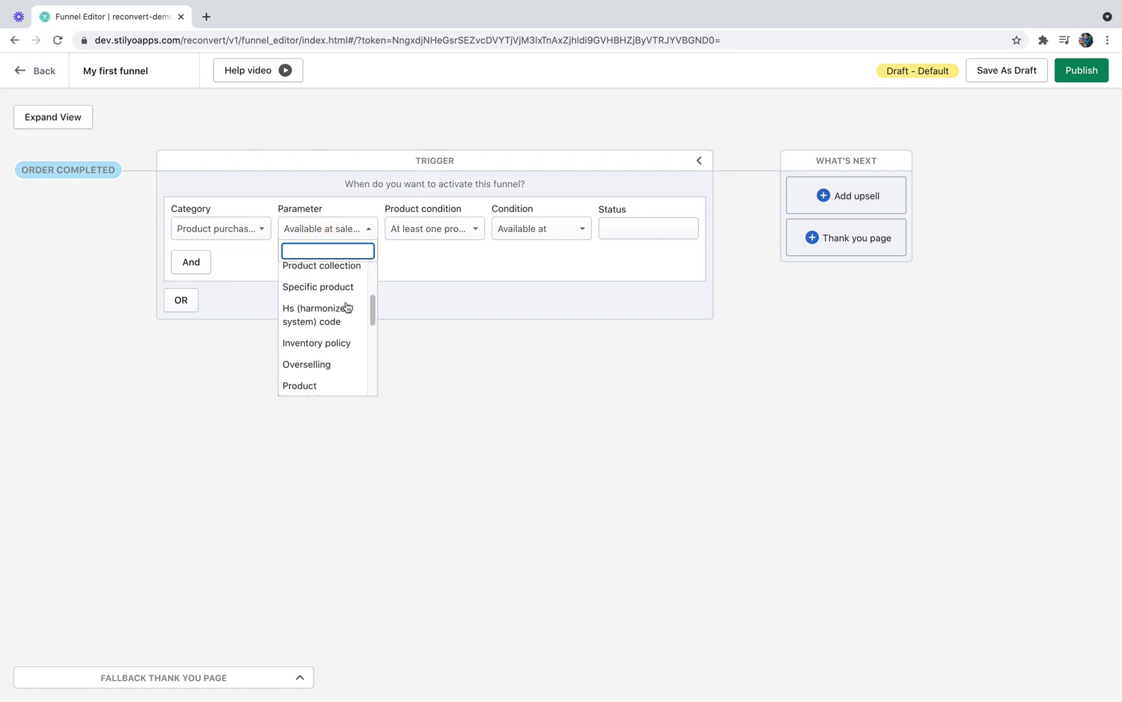
{"action": "scroll", "coordinate": [348, 307], "scroll_direction": "down", "scroll_amount": 5}
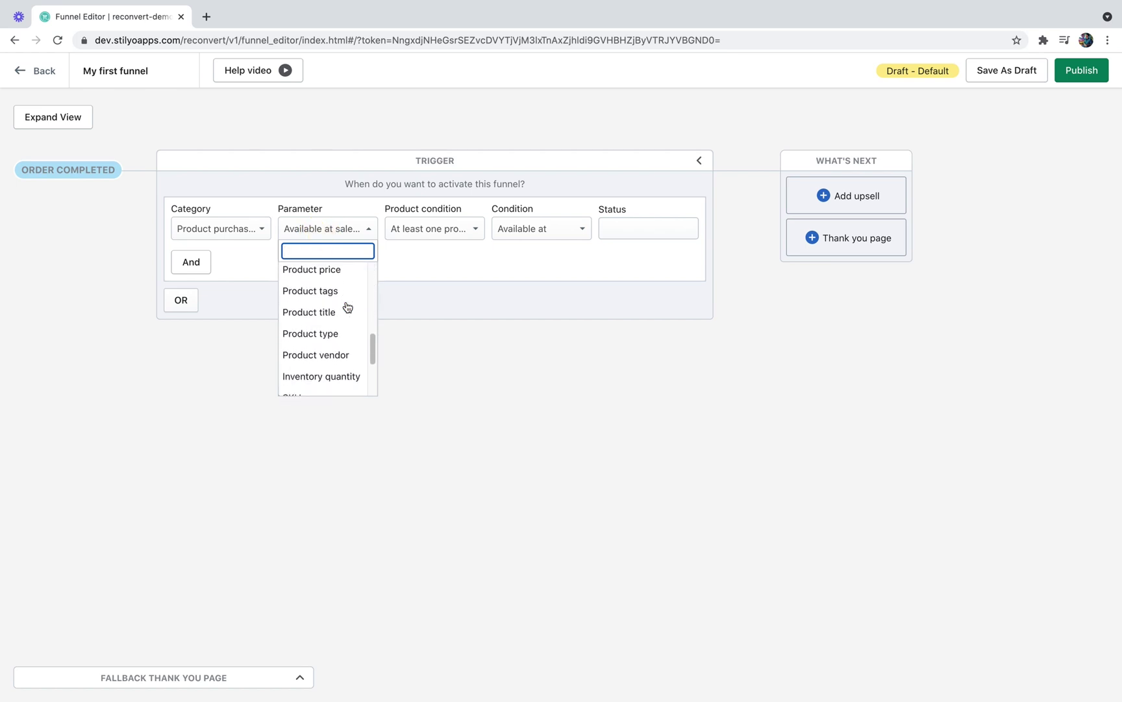
{"action": "left_click", "coordinate": [436, 277]}
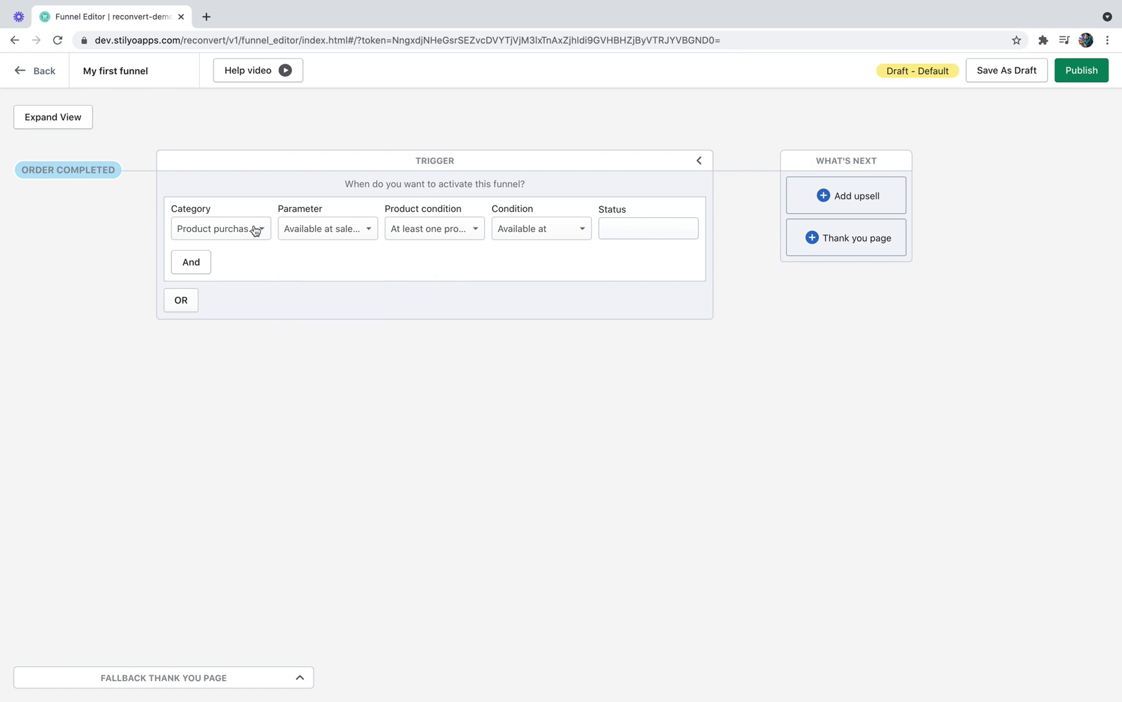
Switch the trigger category to Other options, keeping Operating system as the parameter
{"action": "left_click", "coordinate": [253, 230]}
{"action": "left_click", "coordinate": [195, 361]}
{"action": "left_click", "coordinate": [308, 234]}
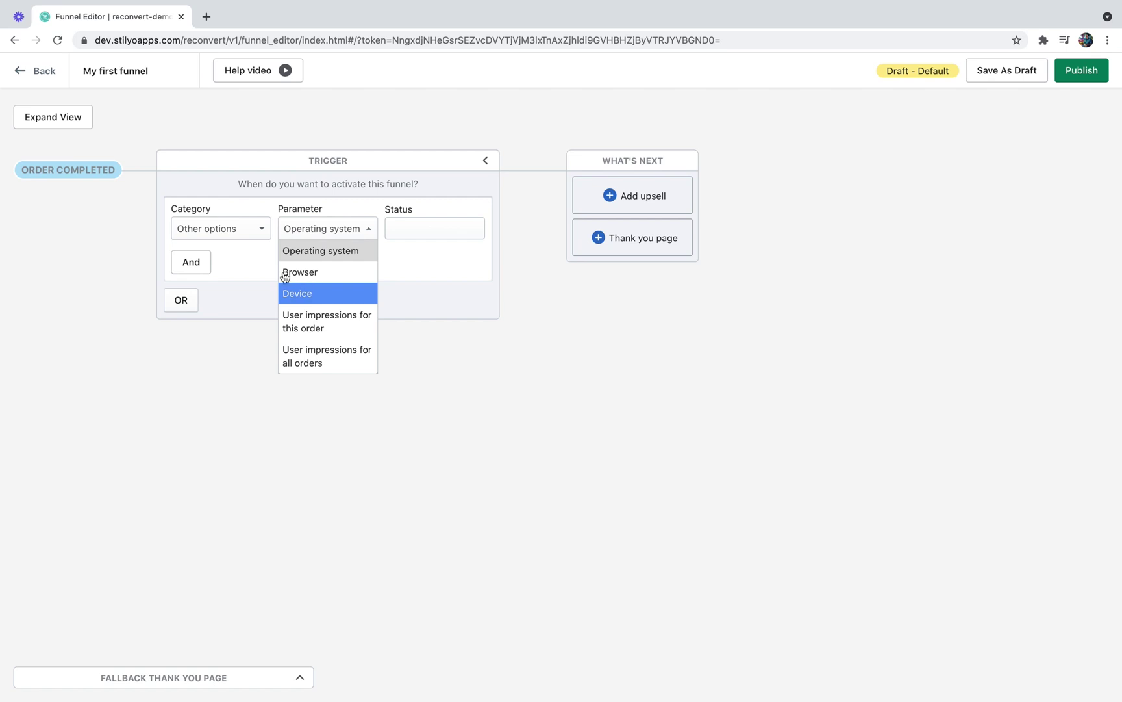
{"action": "left_click", "coordinate": [251, 255]}
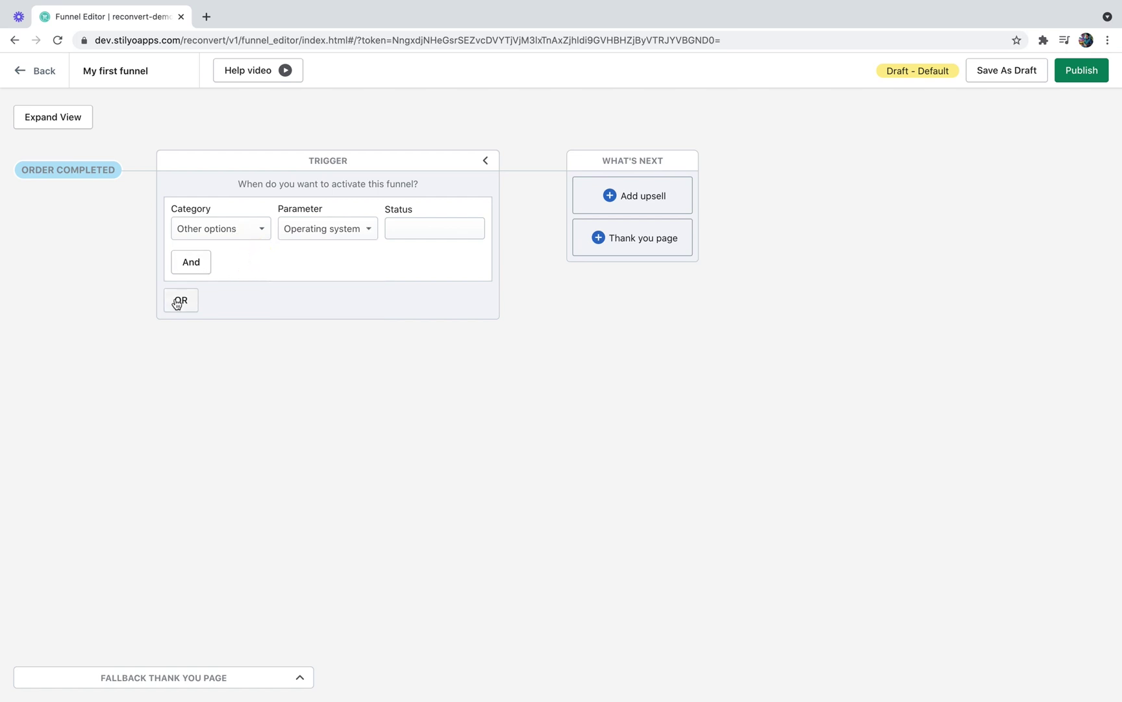
Set a Product purchased data condition: Specific product is Classic Leather Jacket
{"action": "left_click", "coordinate": [243, 230]}
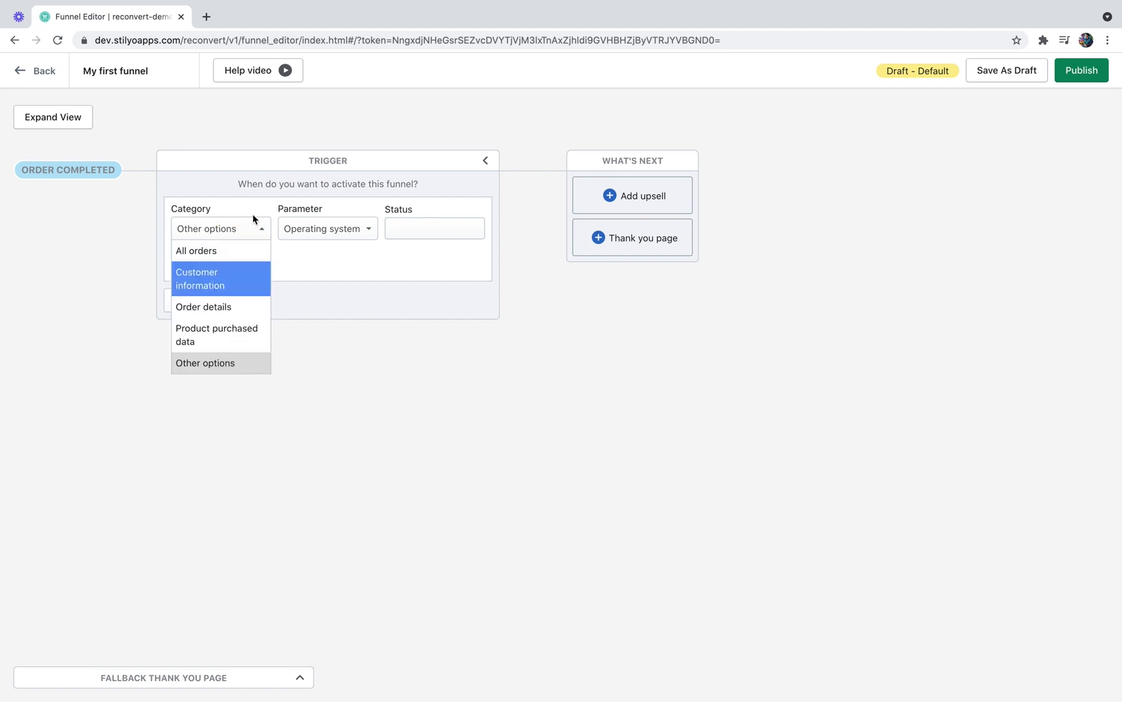
{"action": "left_click", "coordinate": [211, 331]}
{"action": "left_click", "coordinate": [333, 228]}
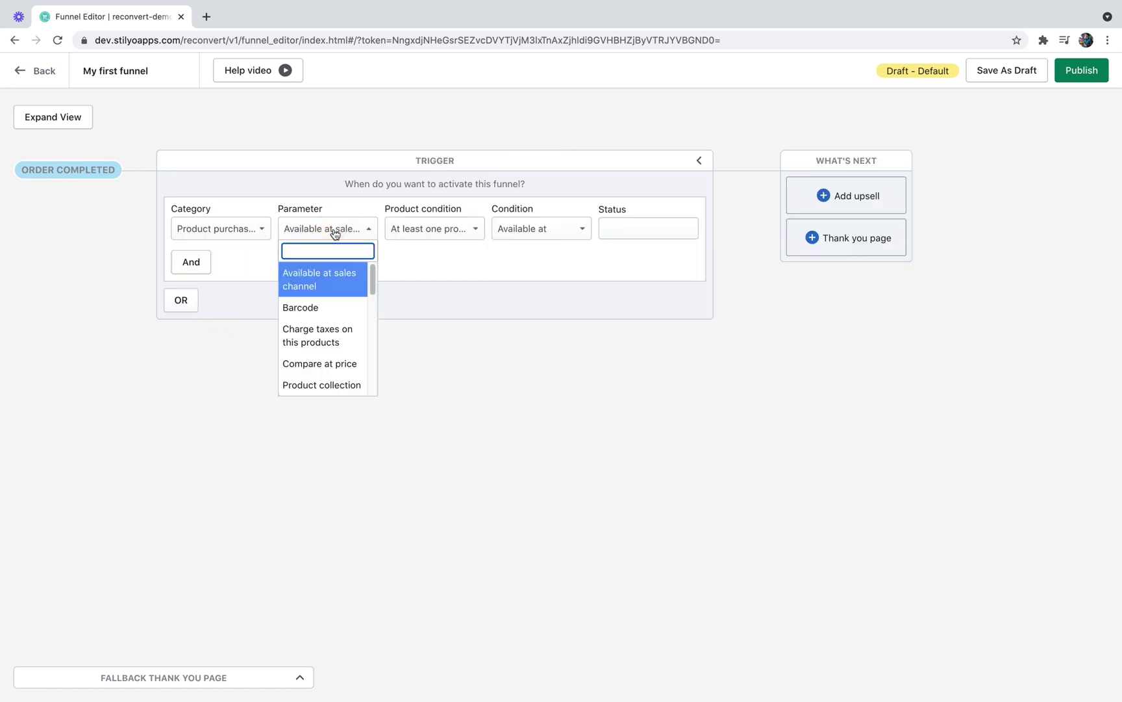
{"action": "type", "text": "spe"}
{"action": "left_click", "coordinate": [337, 273]}
{"action": "left_click", "coordinate": [451, 229]}
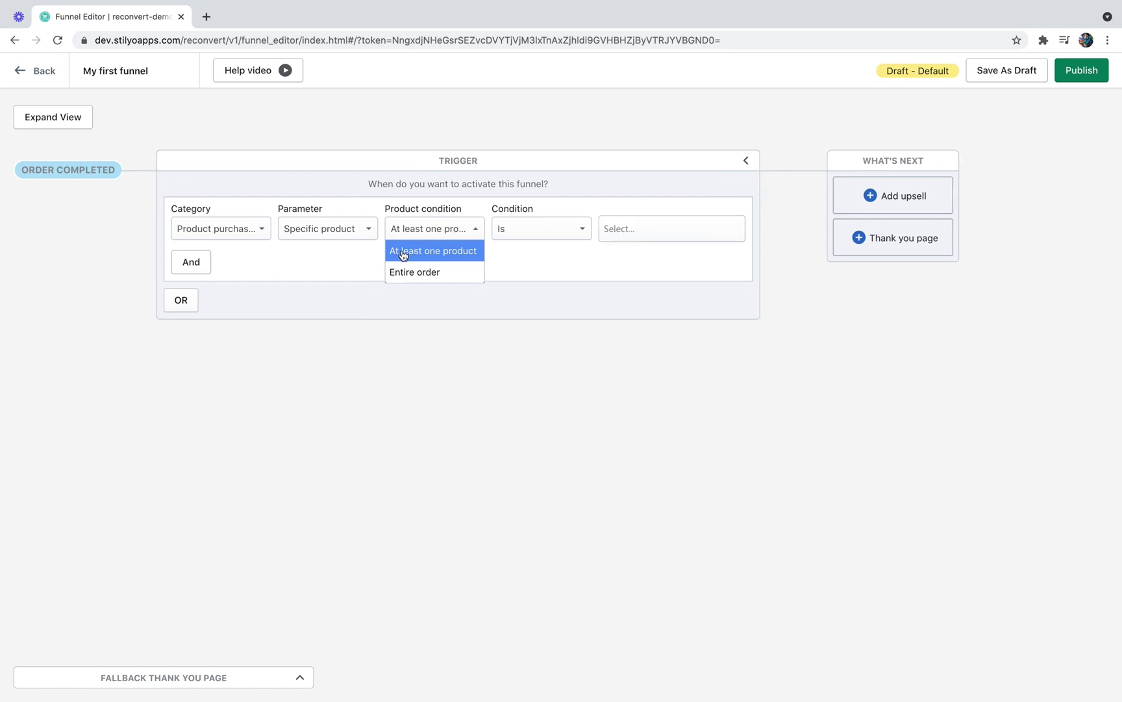
{"action": "left_click", "coordinate": [647, 228]}
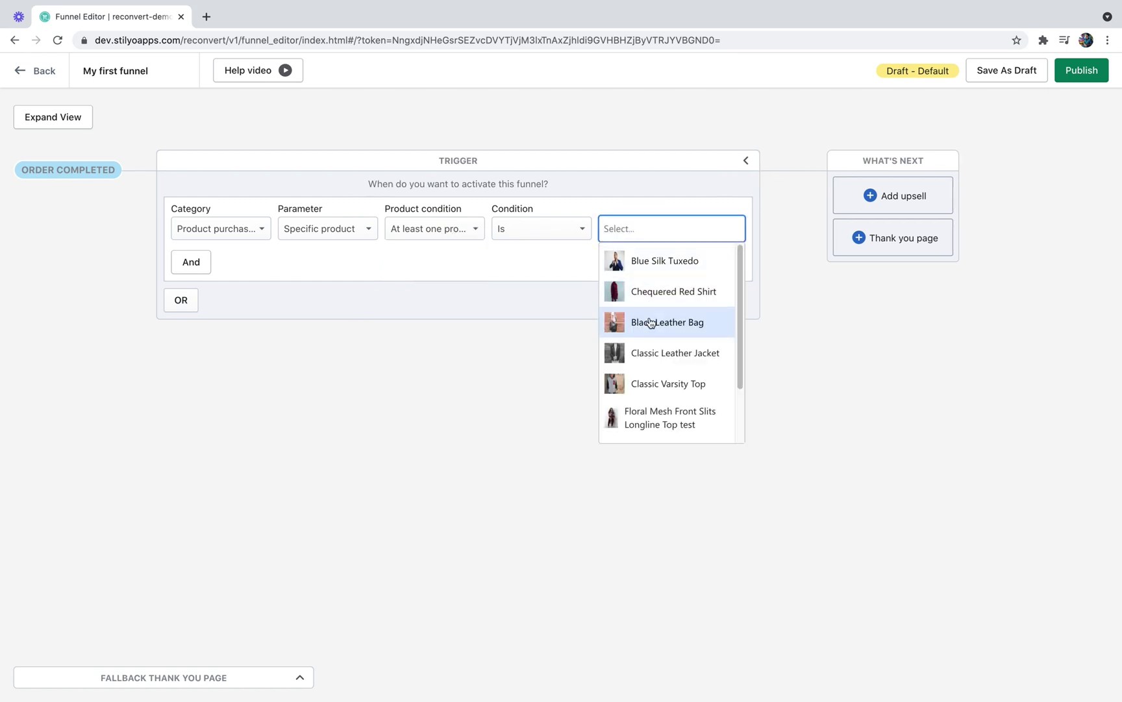
{"action": "left_click", "coordinate": [649, 354]}
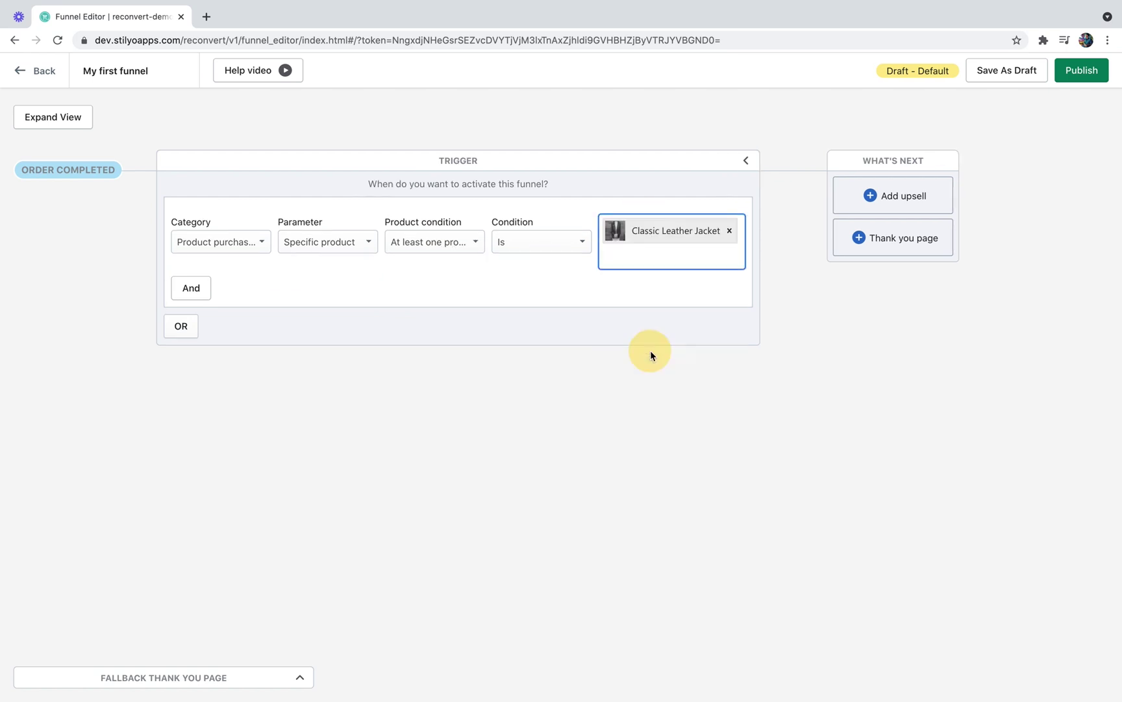
Add a Number of orders 2 customer condition, then switch the trigger to All orders
{"action": "left_click", "coordinate": [195, 296]}
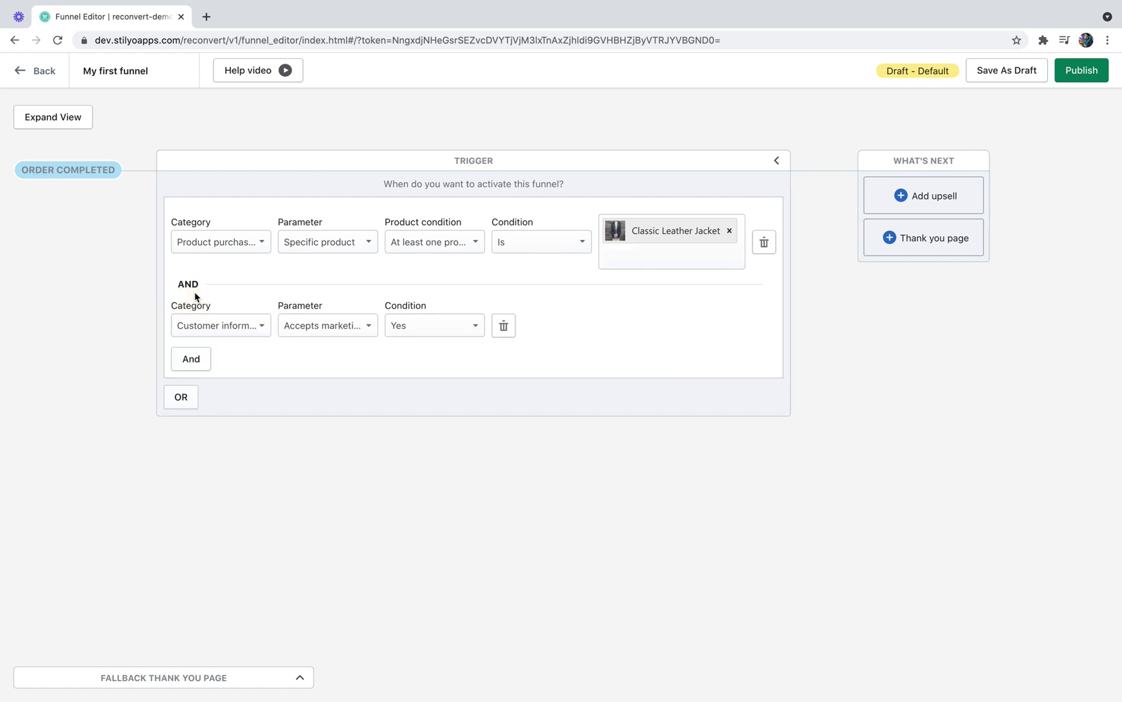
{"action": "left_click", "coordinate": [221, 325]}
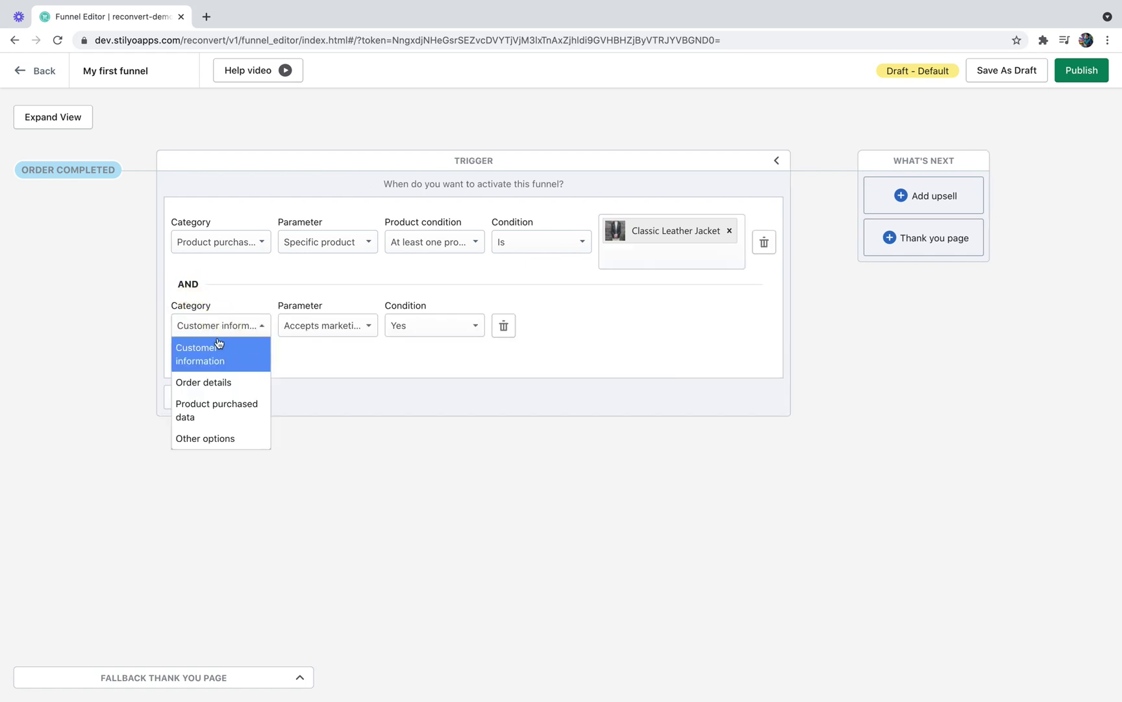
{"action": "left_click", "coordinate": [212, 354]}
{"action": "left_click", "coordinate": [317, 335]}
{"action": "type", "text": "nu"}
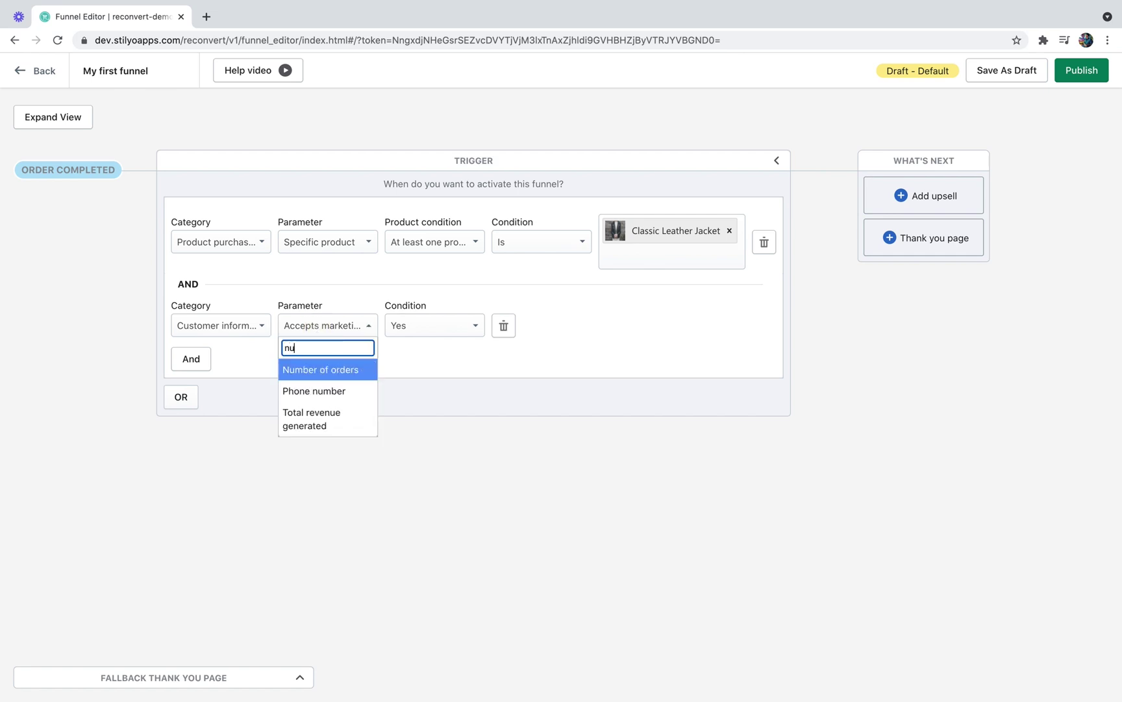
{"action": "left_click", "coordinate": [317, 376]}
{"action": "left_click", "coordinate": [519, 331]}
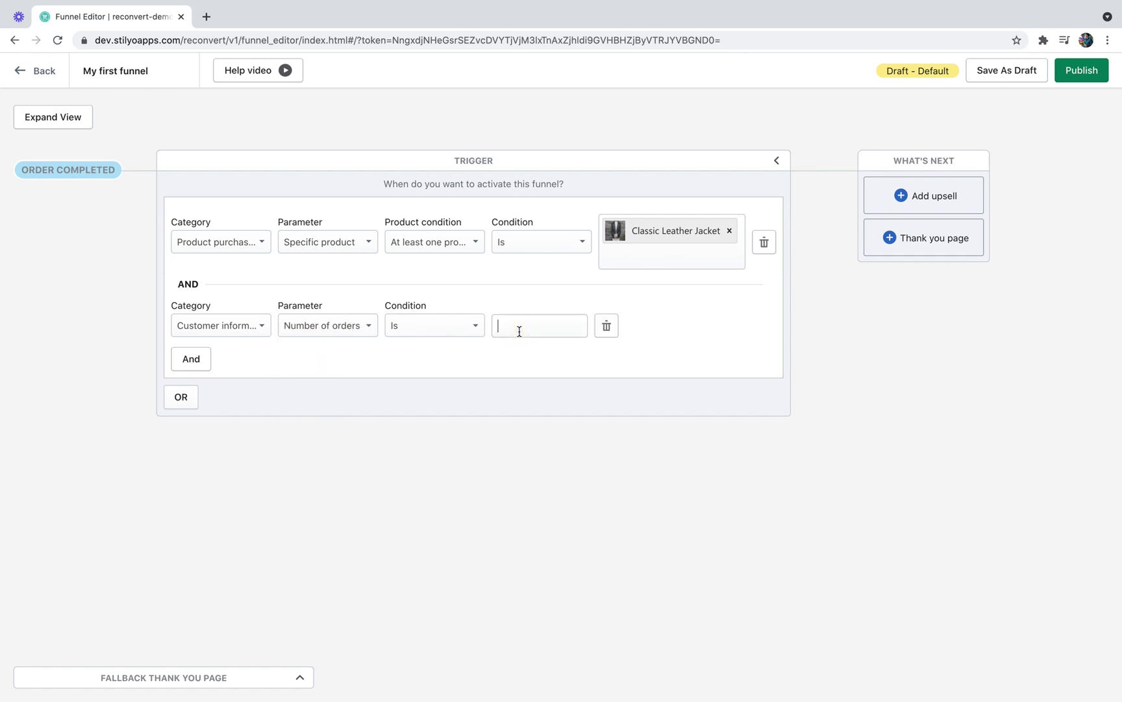
{"action": "type", "text": "2"}
{"action": "left_click", "coordinate": [193, 244]}
{"action": "left_click", "coordinate": [194, 263]}
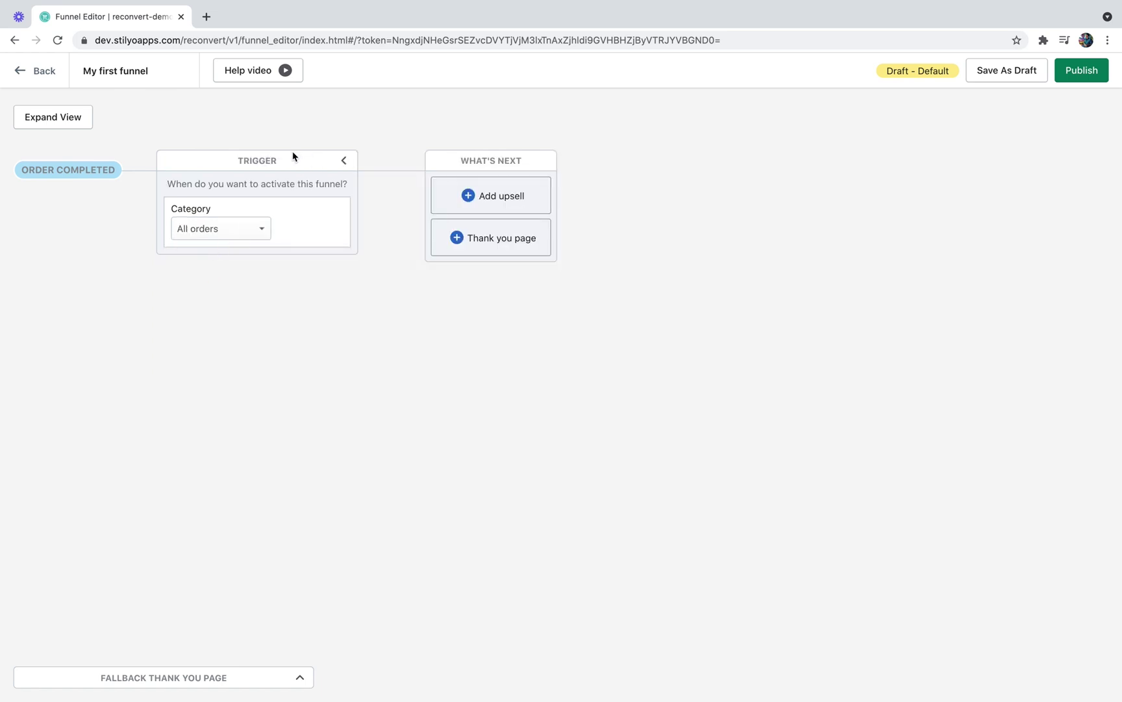
Collapse the trigger settings into their compact summary card
{"action": "left_click", "coordinate": [347, 162]}
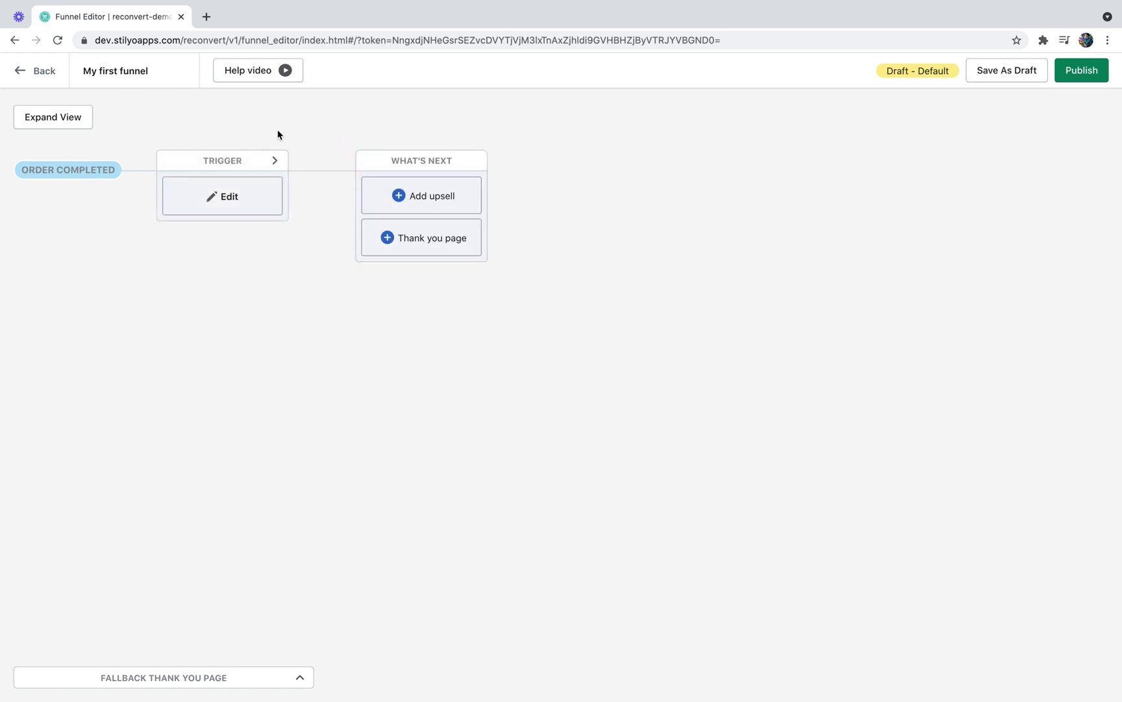
Add an upsell step after the trigger and choose Create A New Offer
{"action": "left_click", "coordinate": [444, 198]}
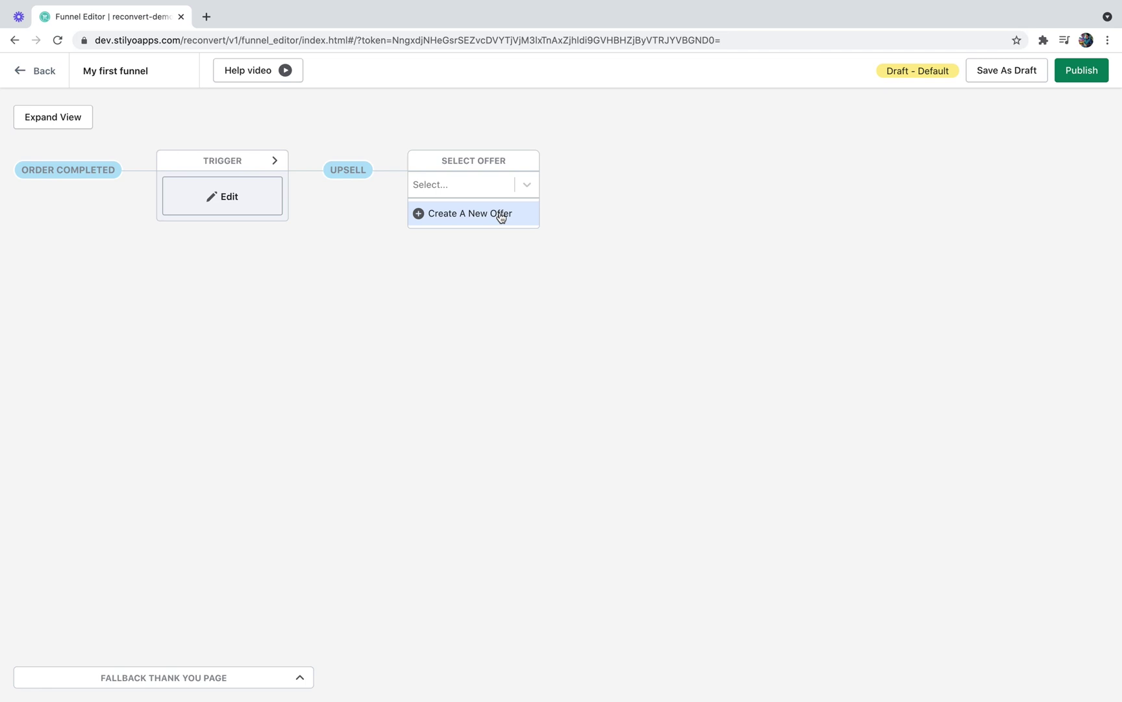
{"action": "left_click", "coordinate": [464, 218]}
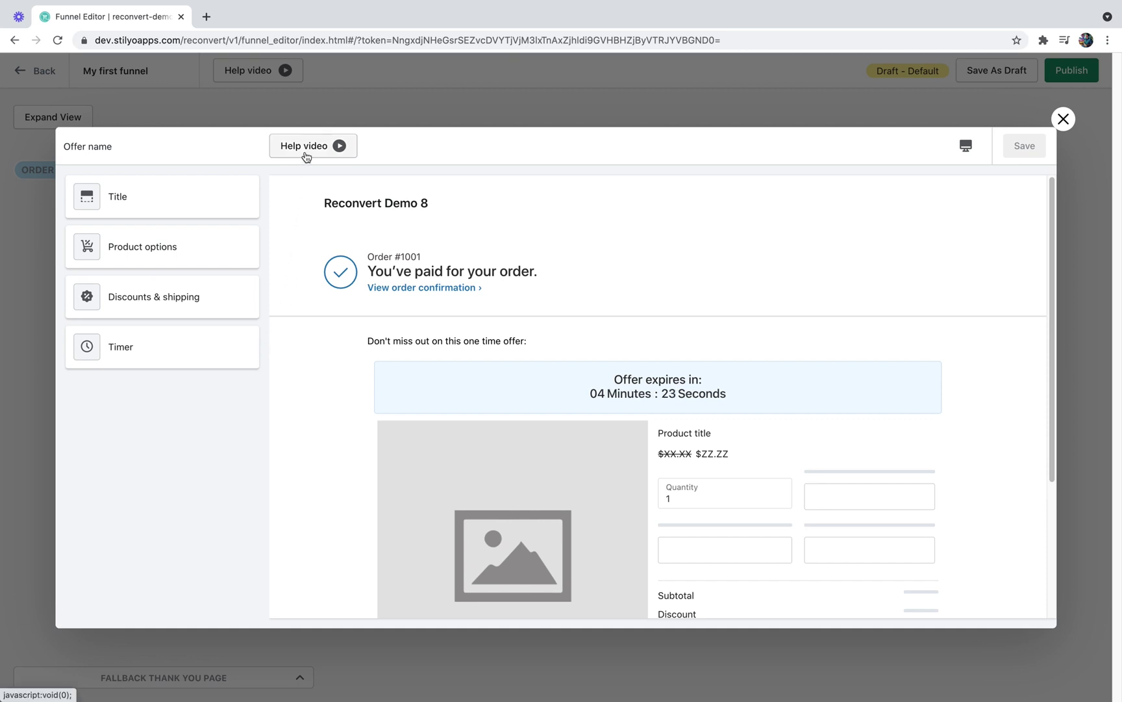
Name the offer 'My first upsell' and make its title text larger and centered
{"action": "left_click", "coordinate": [162, 196]}
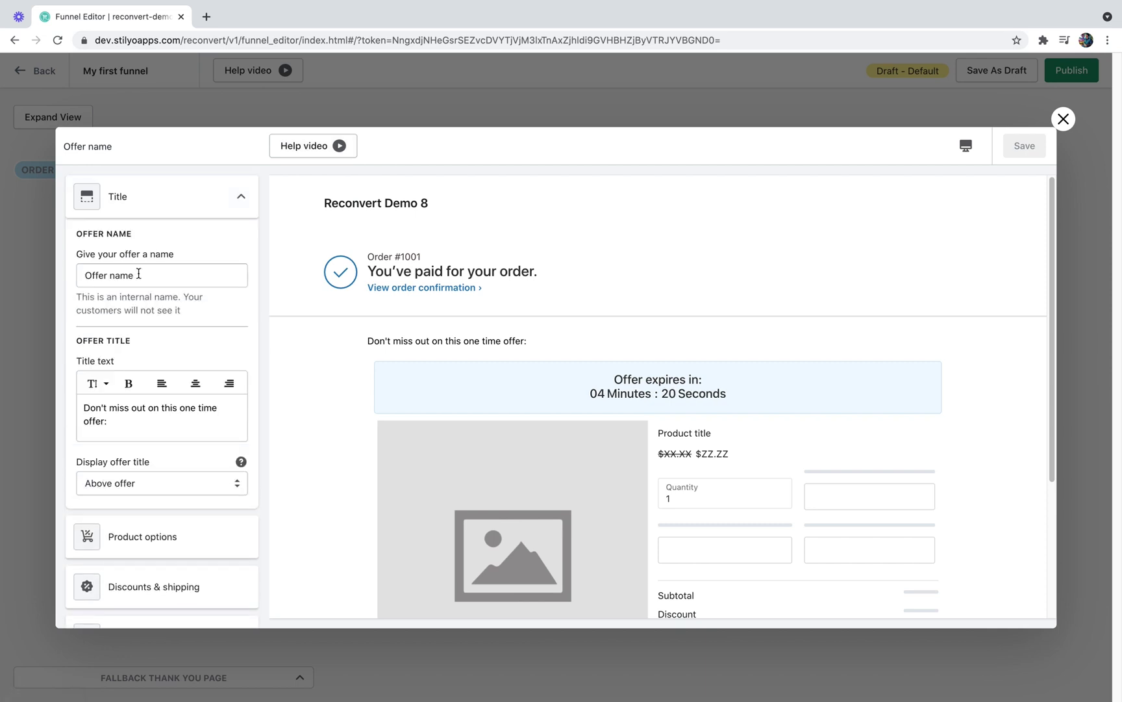
{"action": "left_click", "coordinate": [130, 276]}
{"action": "triple_click", "coordinate": [79, 280]}
{"action": "type", "text": "My first u"}
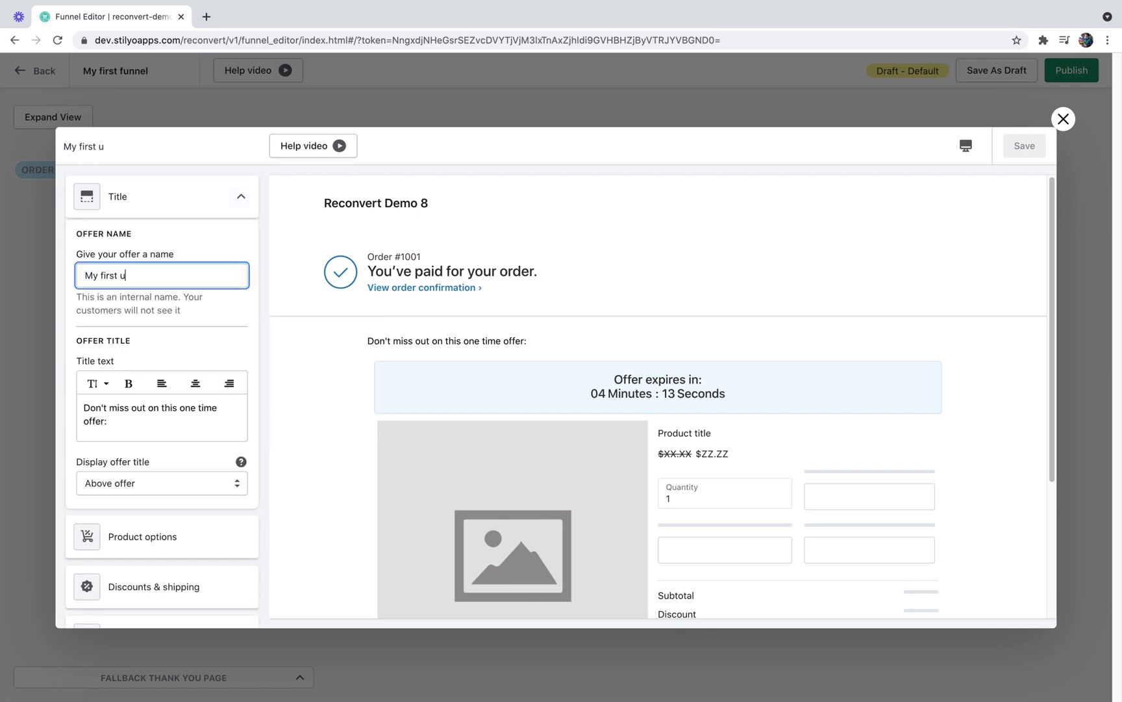
{"action": "type", "text": "psell"}
{"action": "triple_click", "coordinate": [149, 413]}
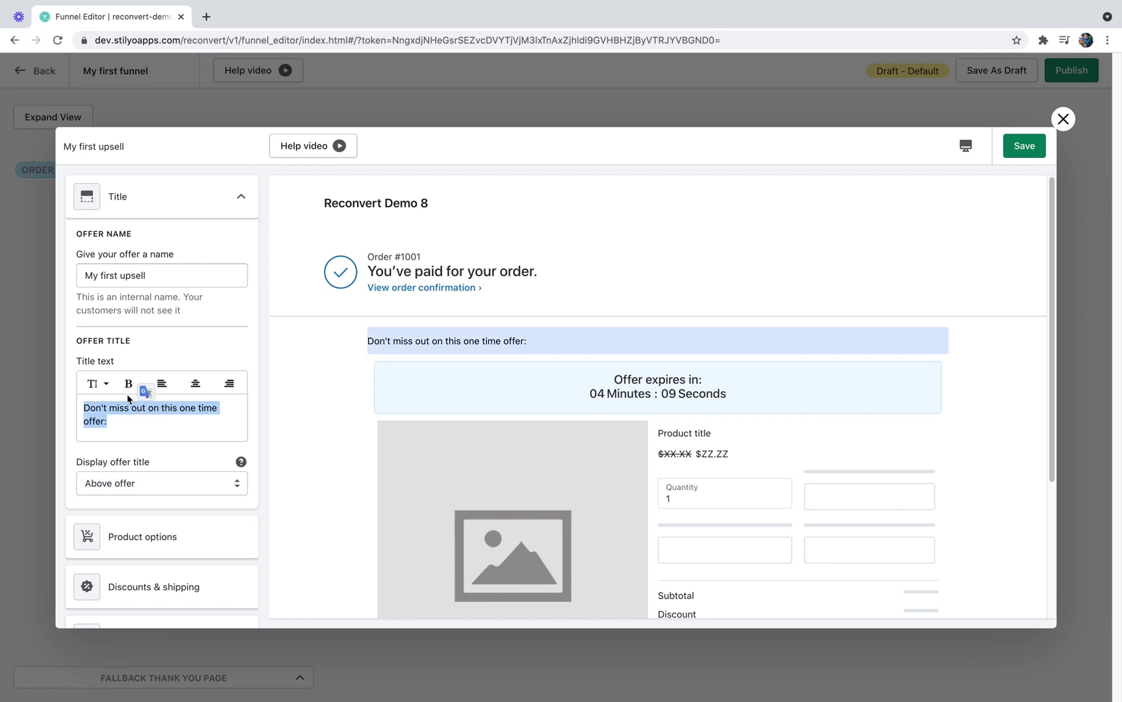
{"action": "left_click", "coordinate": [128, 384]}
{"action": "left_click", "coordinate": [129, 383]}
{"action": "left_click", "coordinate": [96, 383]}
{"action": "left_click", "coordinate": [98, 461]}
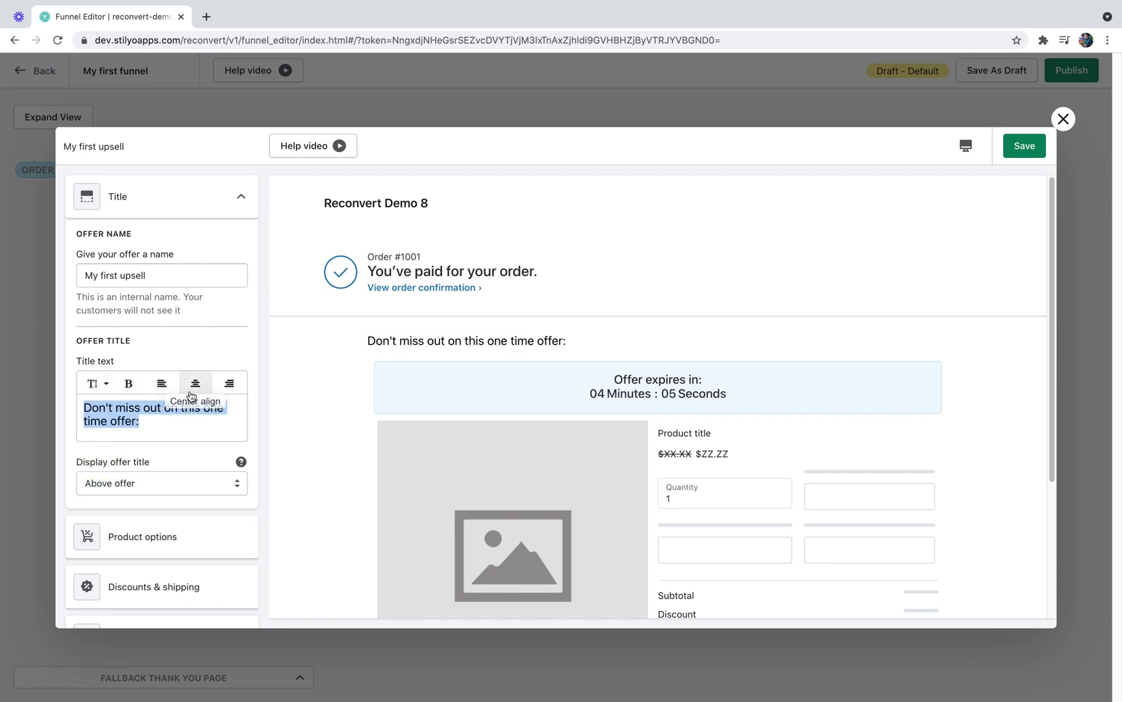
{"action": "left_click", "coordinate": [195, 384]}
Feature Blue Silk Tuxedo as the single offered product at a 20% discount
{"action": "left_click", "coordinate": [155, 478]}
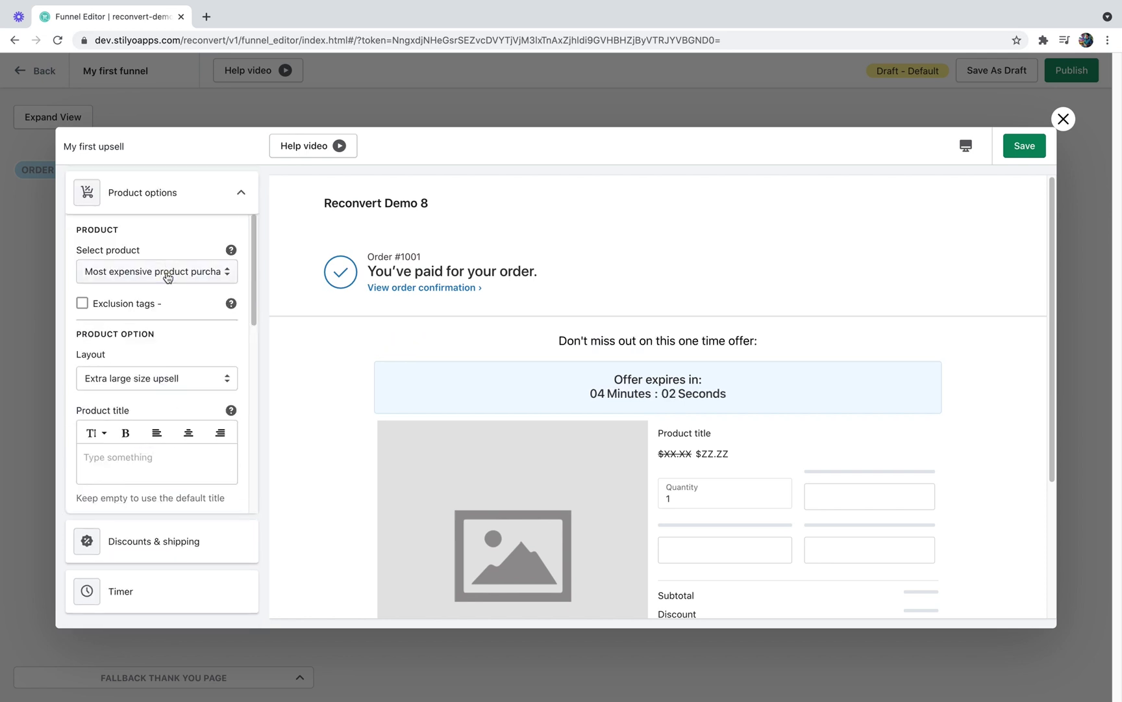
{"action": "left_click", "coordinate": [170, 274]}
{"action": "left_click", "coordinate": [140, 469]}
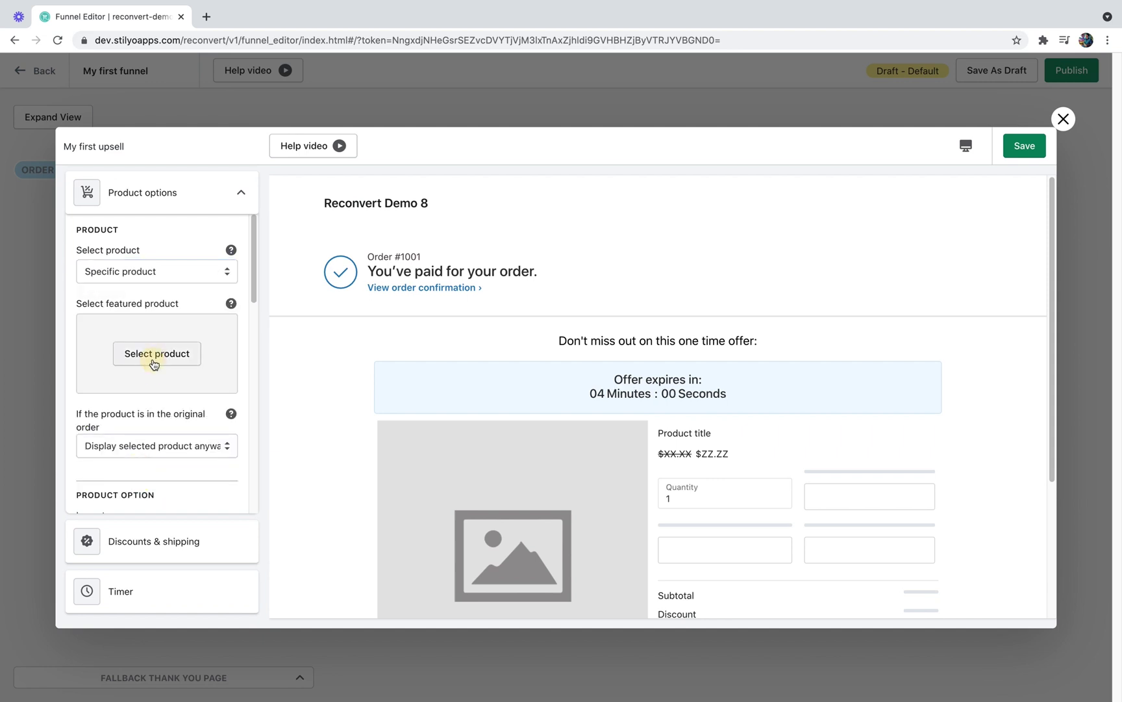
{"action": "left_click", "coordinate": [154, 356]}
{"action": "left_click", "coordinate": [142, 286]}
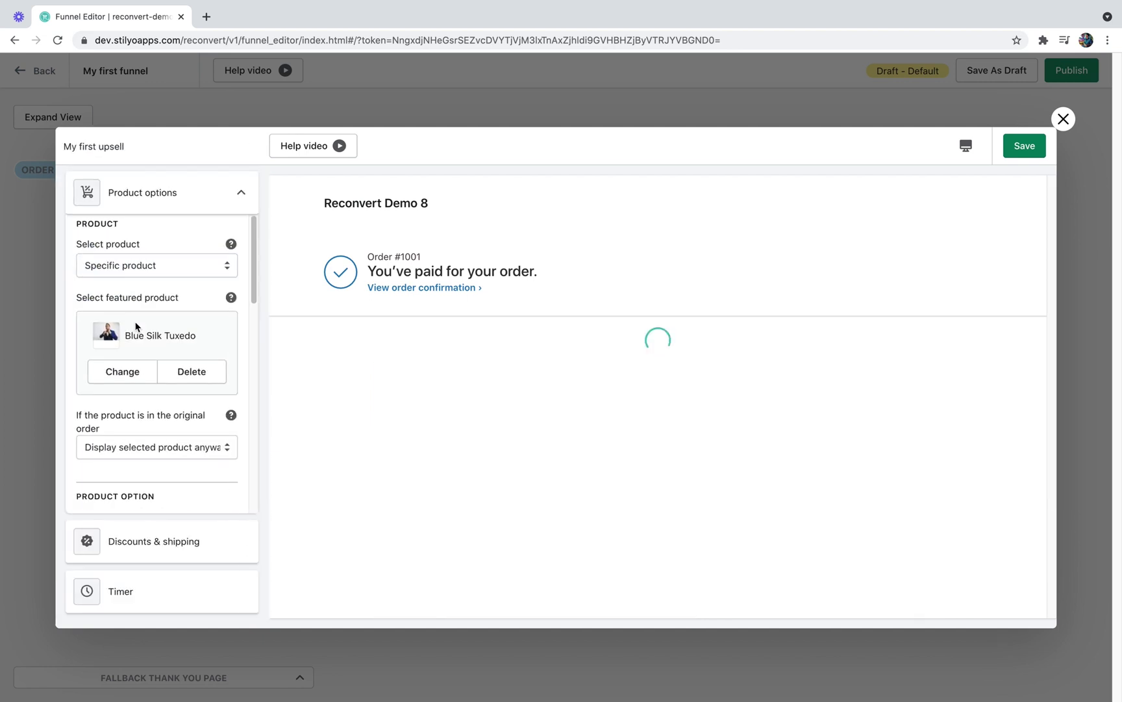
{"action": "left_click", "coordinate": [148, 538]}
{"action": "double_click", "coordinate": [115, 455]}
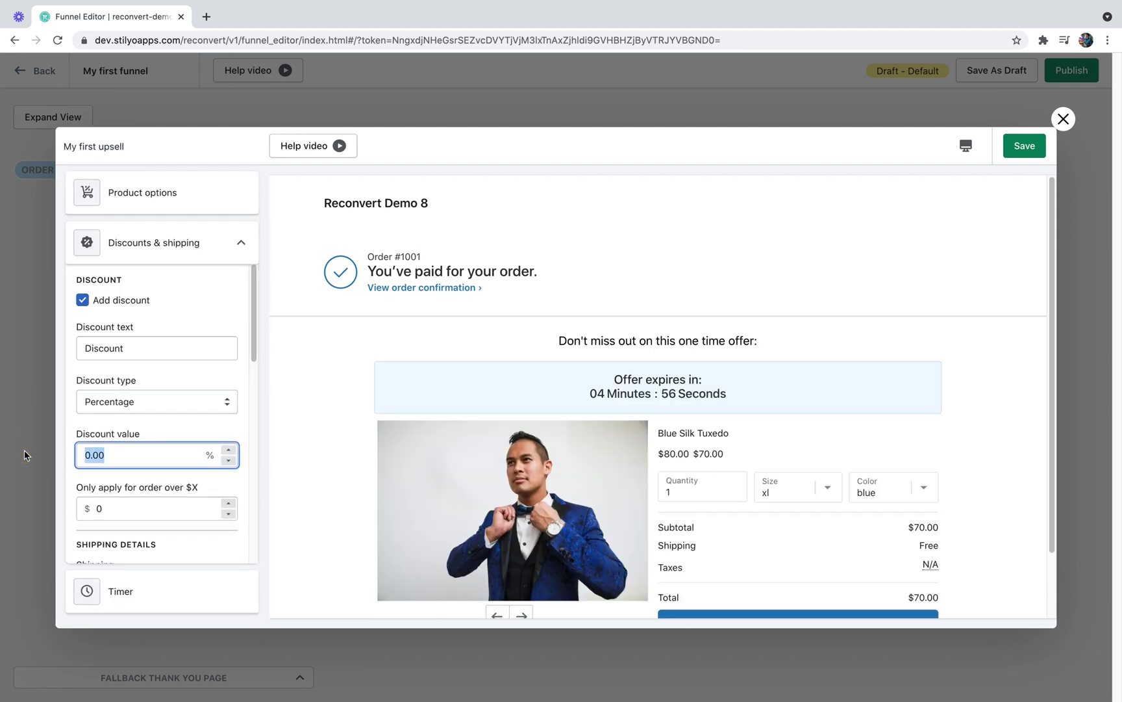
{"action": "type", "text": "20"}
{"action": "left_click", "coordinate": [226, 279]}
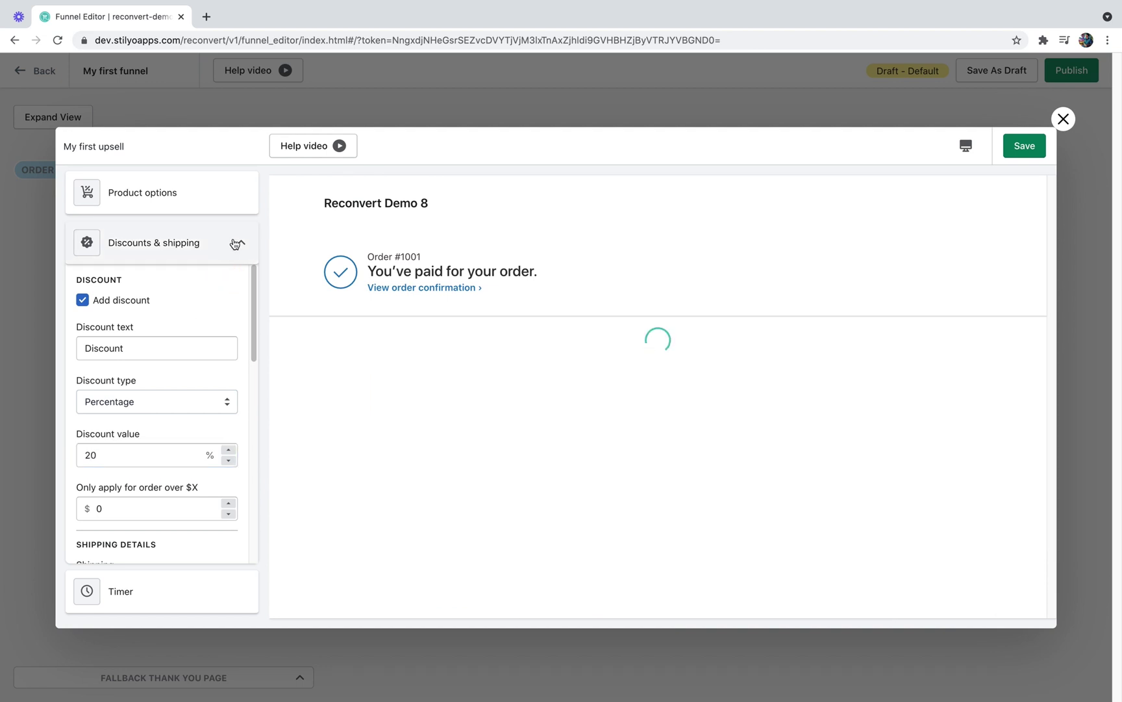
Keep the 5-minute timer with its text on the left, and save the offer
{"action": "left_click", "coordinate": [155, 348]}
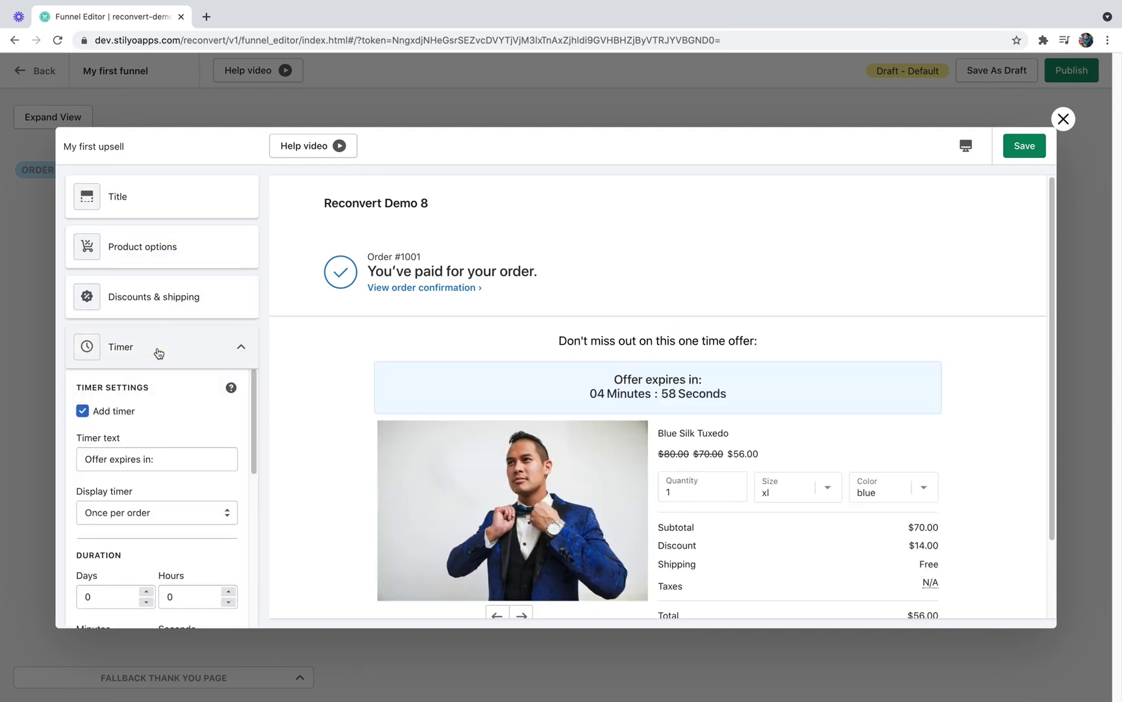
{"action": "scroll", "coordinate": [161, 388], "scroll_direction": "down", "scroll_amount": 3}
{"action": "scroll", "coordinate": [161, 388], "scroll_direction": "down", "scroll_amount": 3}
{"action": "left_click", "coordinate": [111, 513]}
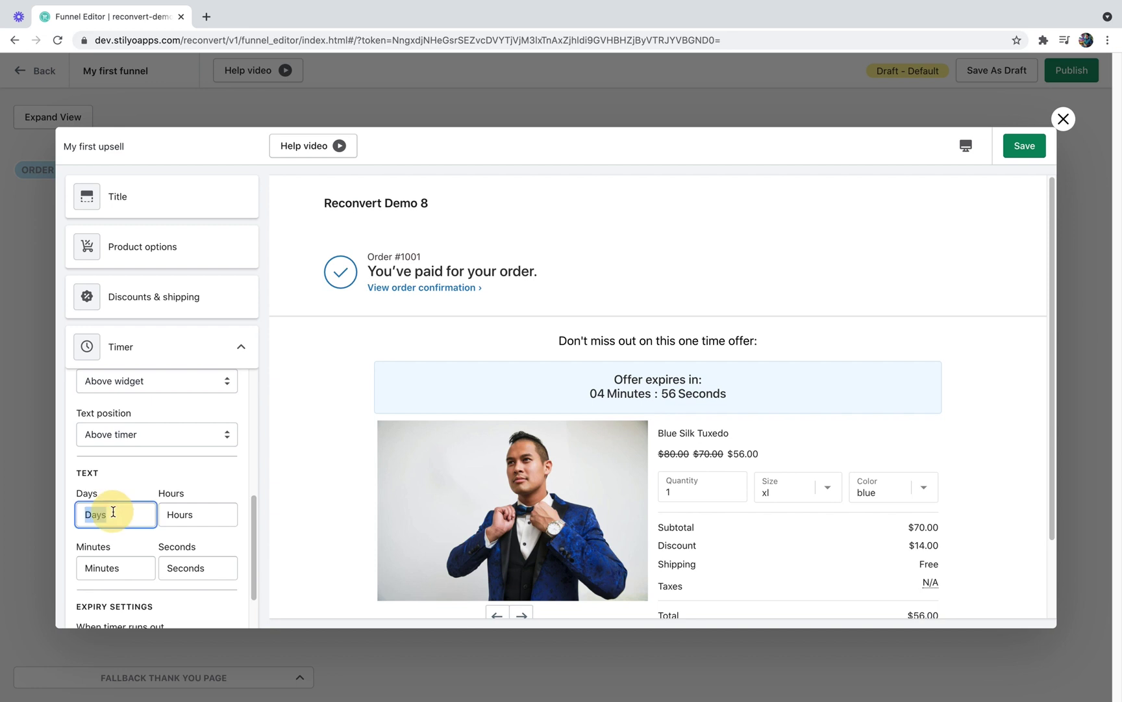
{"action": "left_click", "coordinate": [176, 513]}
{"action": "scroll", "coordinate": [156, 506], "scroll_direction": "down", "scroll_amount": 5}
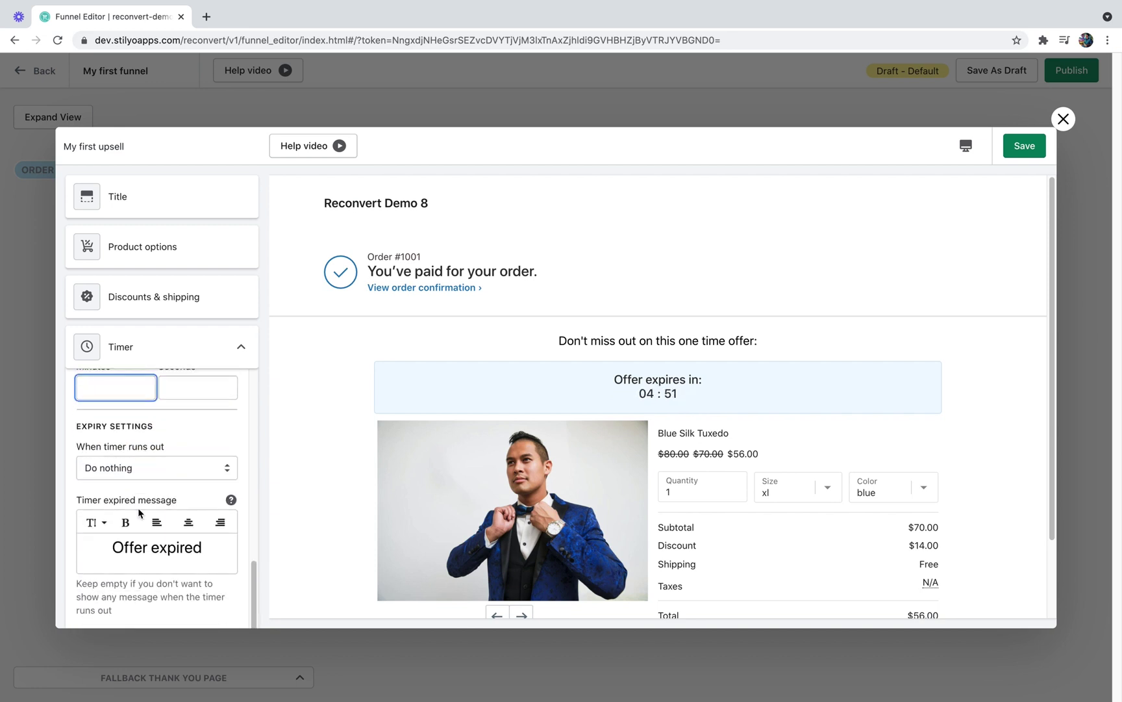
{"action": "scroll", "coordinate": [138, 508], "scroll_direction": "up", "scroll_amount": 6}
{"action": "left_click", "coordinate": [133, 546]}
{"action": "left_click", "coordinate": [117, 599]}
{"action": "left_click", "coordinate": [1025, 146]}
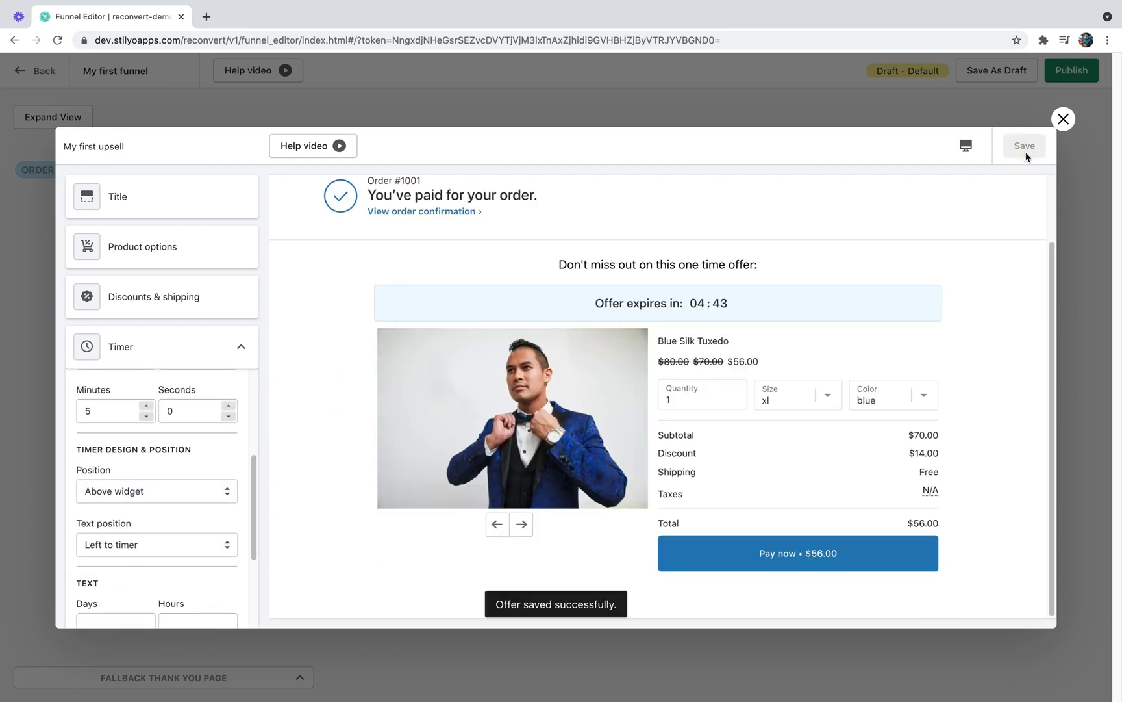
Back on the funnel map, add an upsell step on My first upsell's accept branch
{"action": "left_click", "coordinate": [1065, 119]}
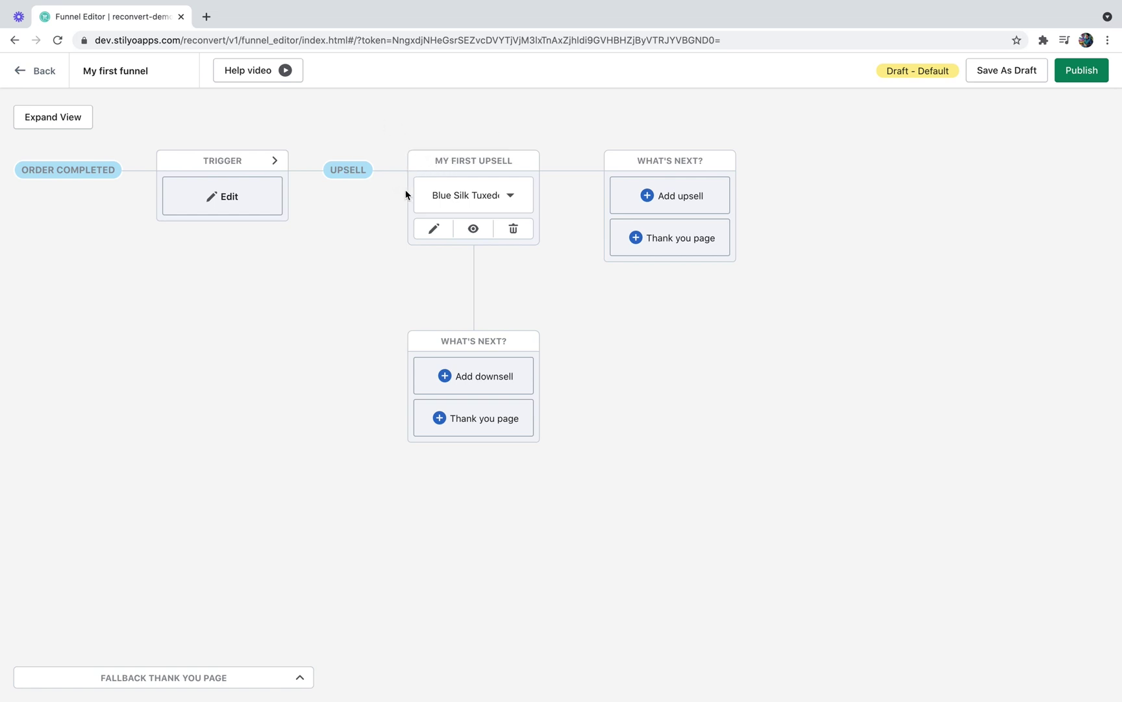
{"action": "left_click", "coordinate": [510, 197]}
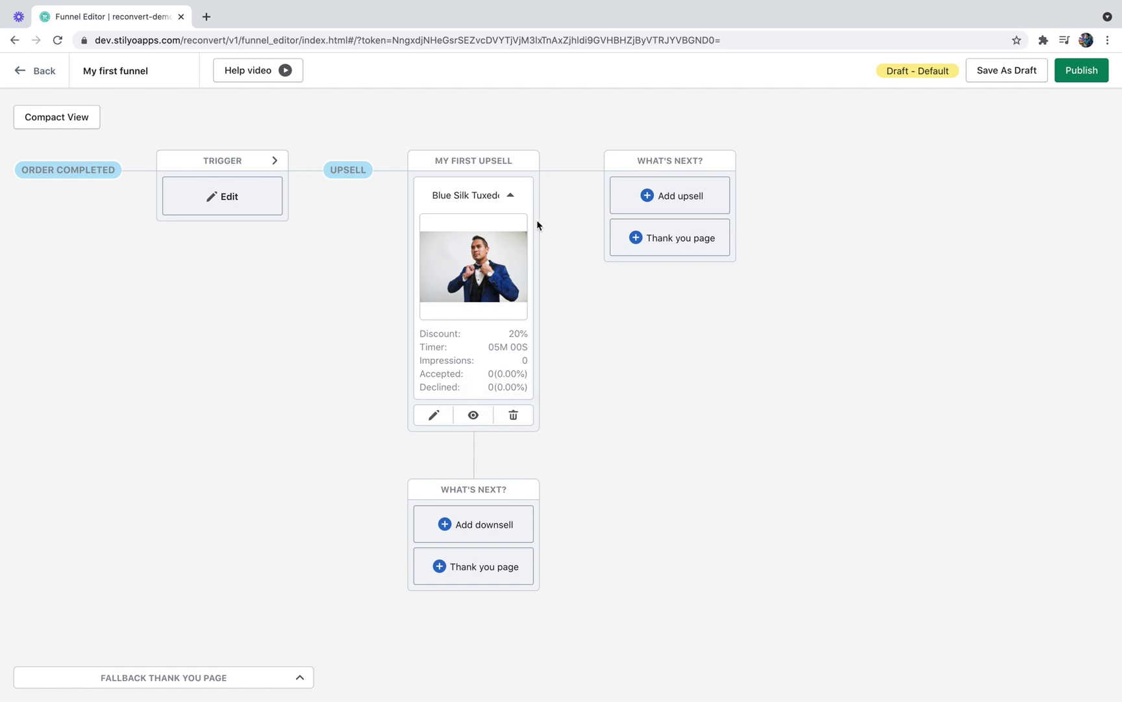
{"action": "left_click", "coordinate": [512, 198]}
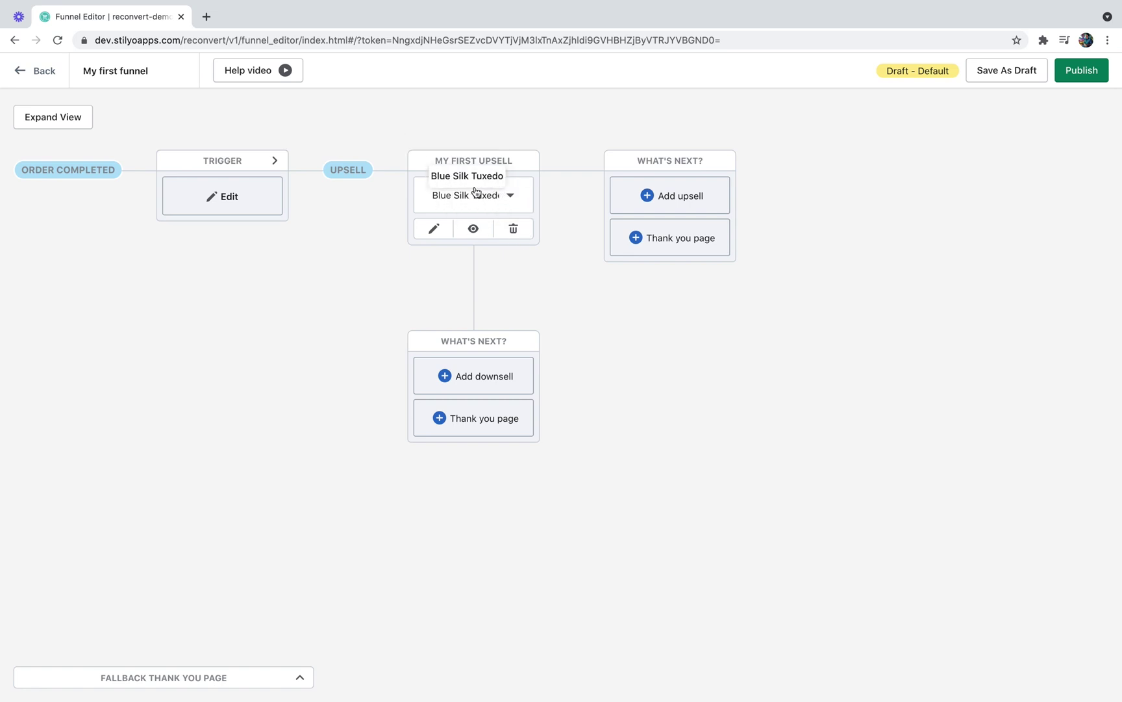
{"action": "left_click", "coordinate": [687, 193]}
{"action": "left_click", "coordinate": [684, 234]}
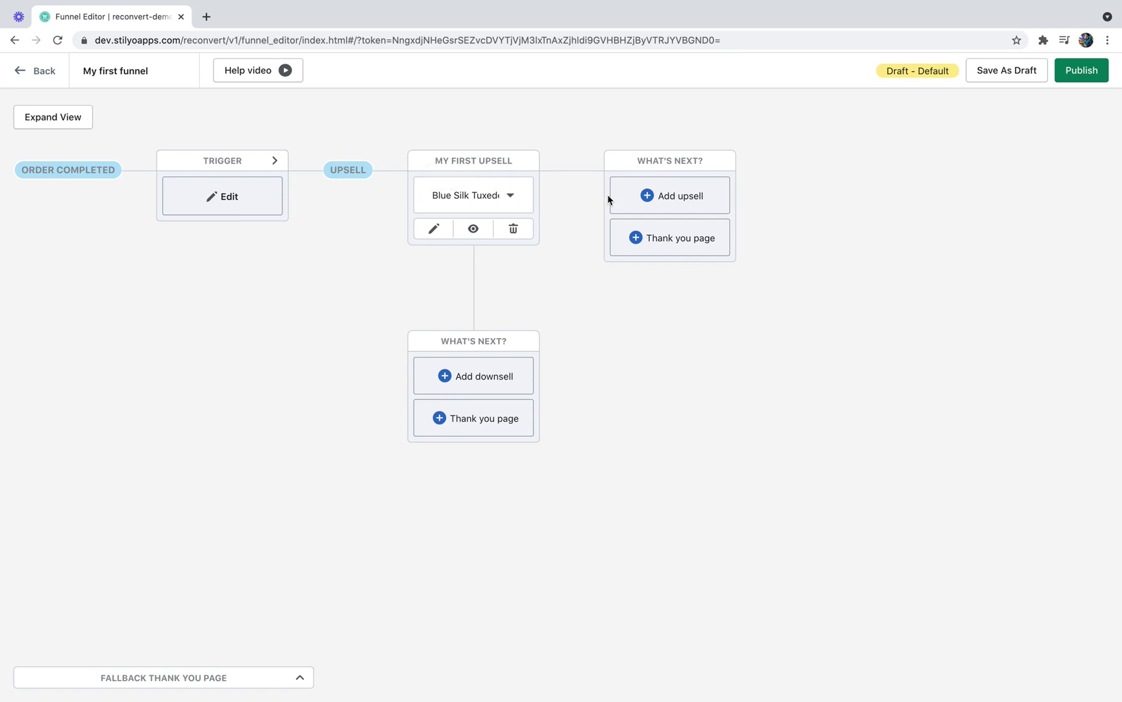
{"action": "left_click", "coordinate": [665, 193]}
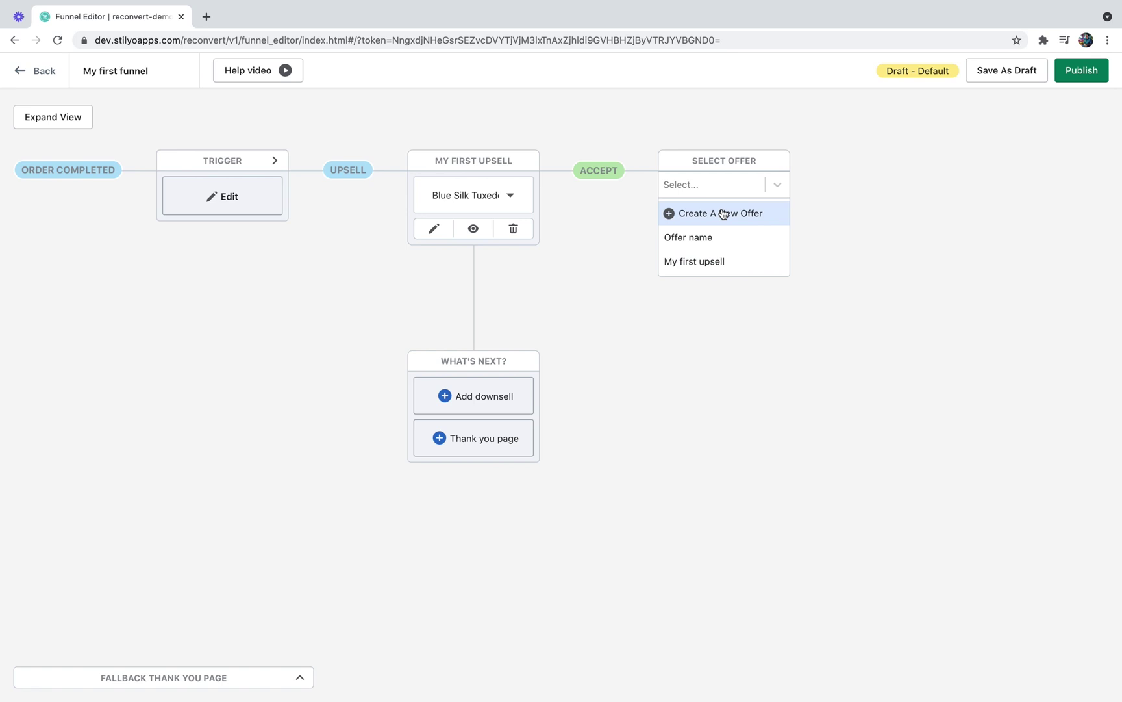
Copy My first upsell as 'My second upsell' titled 'We thought you may also like this product:'
{"action": "left_click", "coordinate": [689, 269]}
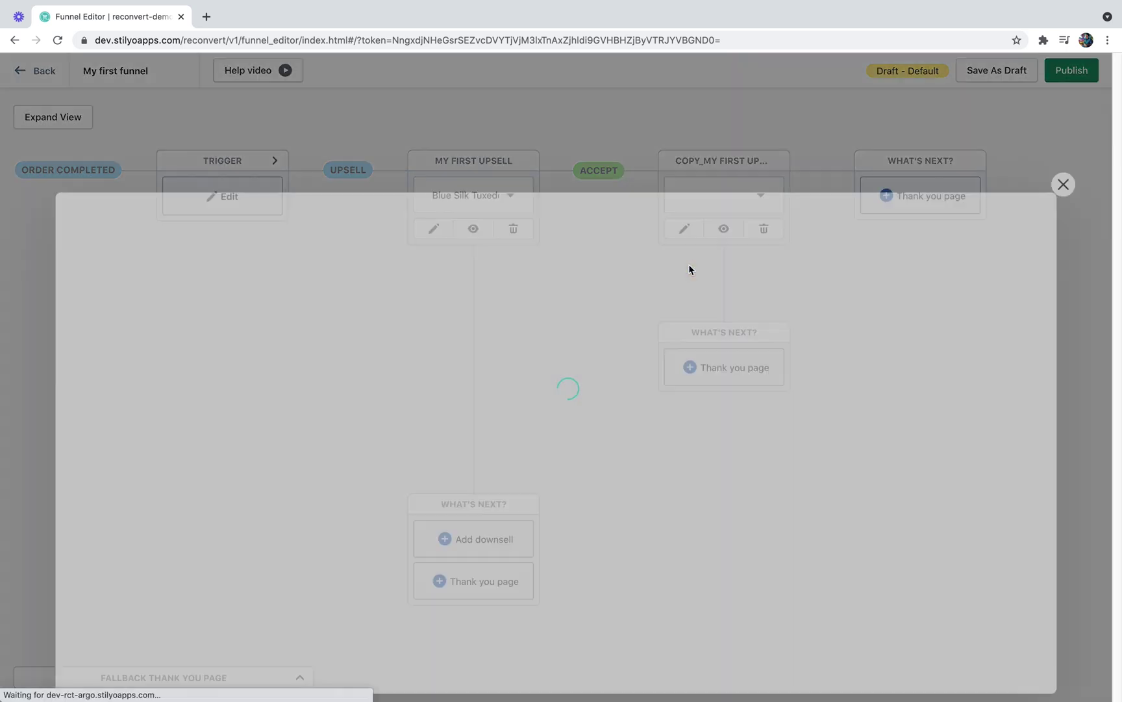
{"action": "scroll", "coordinate": [508, 315], "scroll_direction": "down", "scroll_amount": 1}
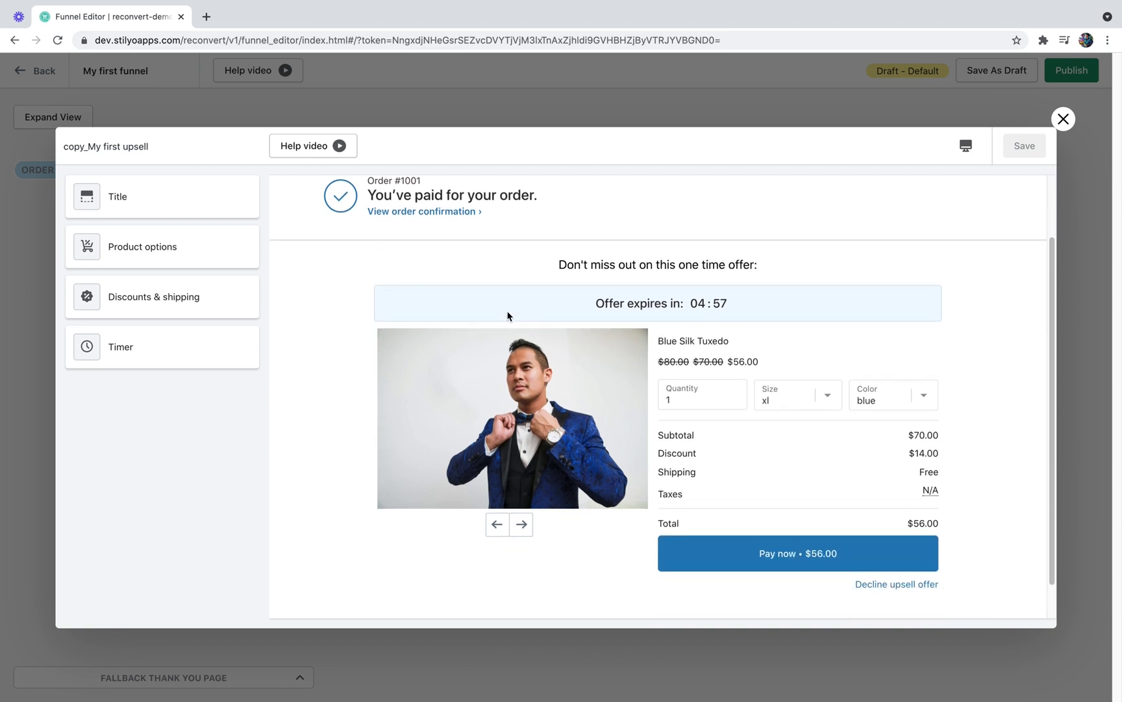
{"action": "left_click", "coordinate": [156, 206]}
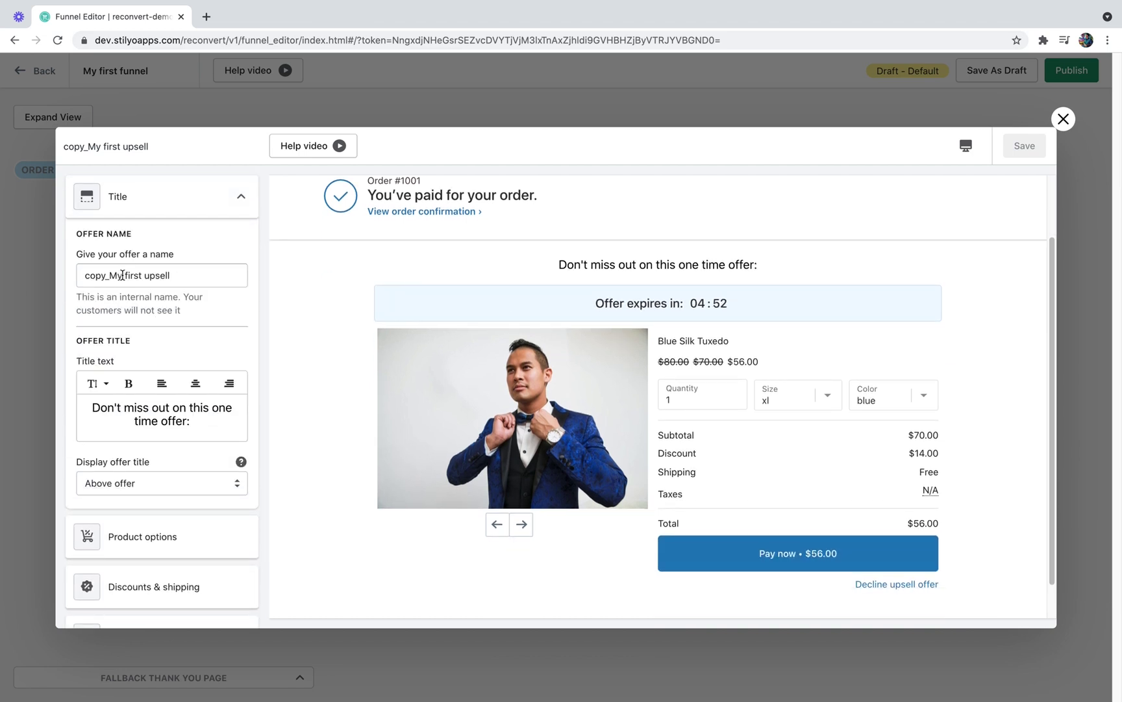
{"action": "left_click_drag", "start_coordinate": [122, 275], "coordinate": [1, 278]}
{"action": "type", "text": "My"}
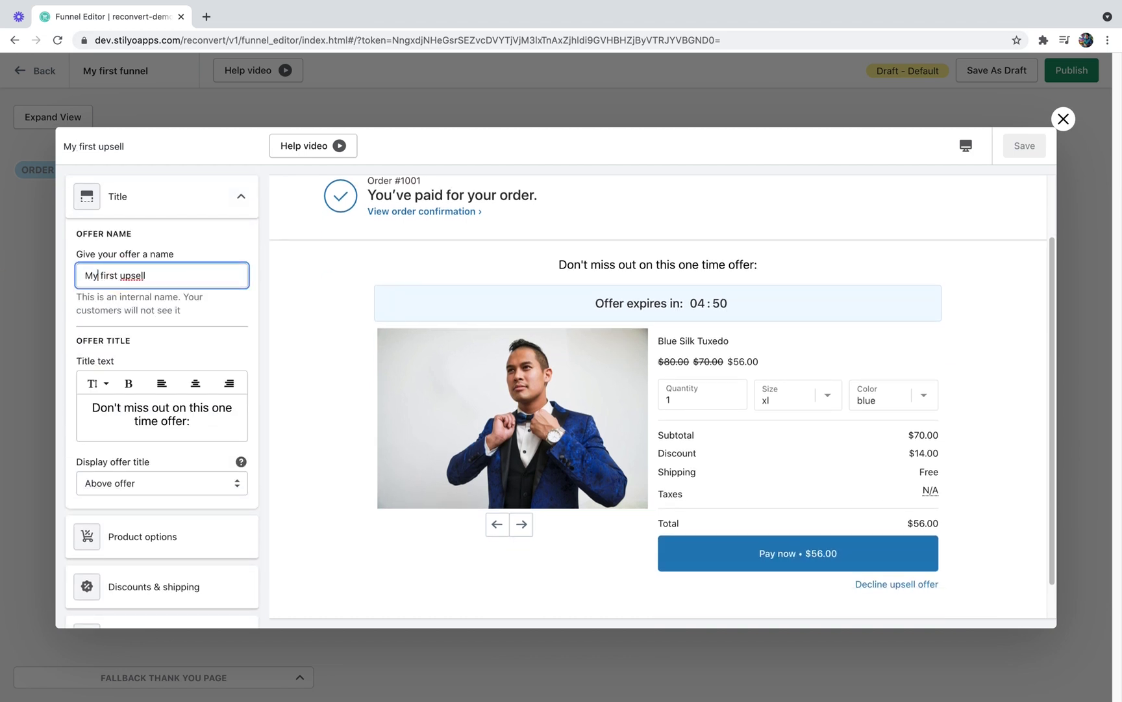
{"action": "key", "text": "alt+shift+Right"}
{"action": "type", "text": "second"}
{"action": "scroll", "coordinate": [162, 390], "scroll_direction": "down", "scroll_amount": 1}
{"action": "left_click_drag", "start_coordinate": [91, 352], "coordinate": [199, 378]}
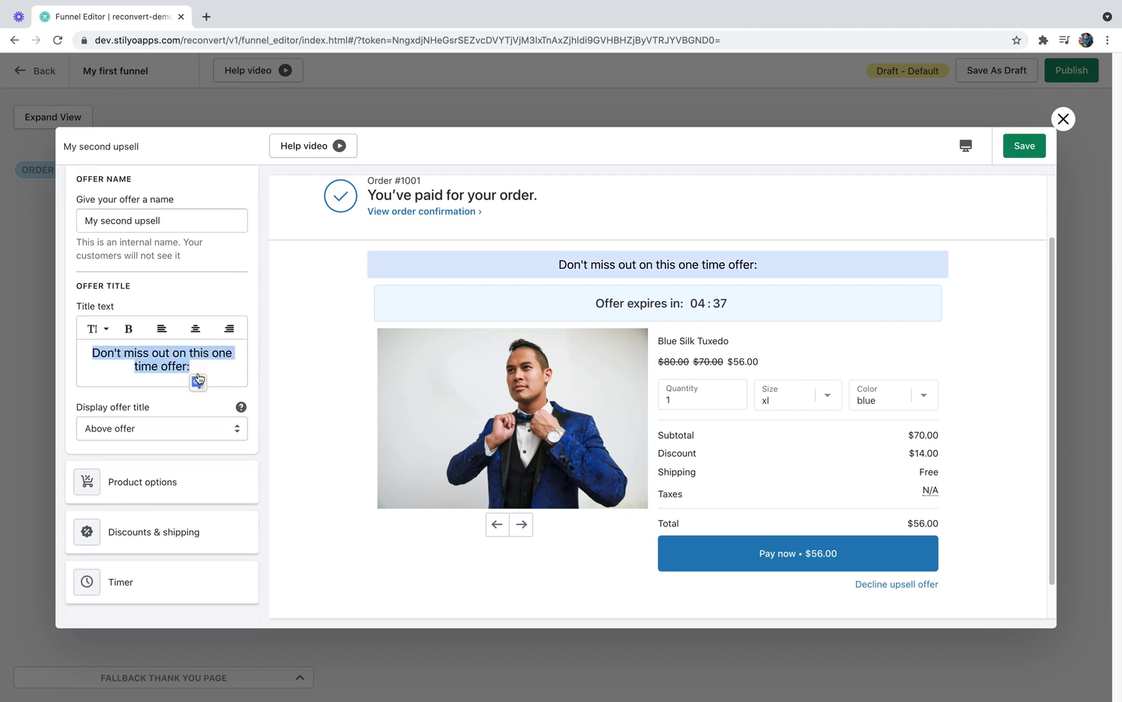
{"action": "type", "text": "We thought you may also like this product:"}
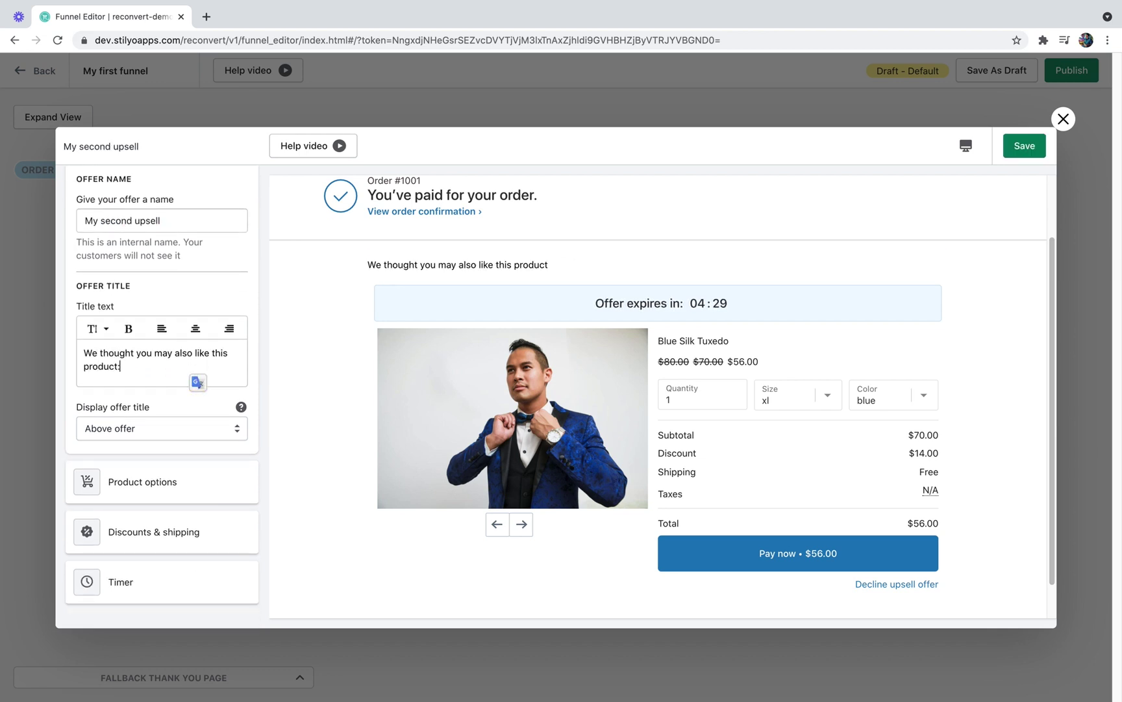
{"action": "key", "text": "ctrl+a"}
{"action": "left_click", "coordinate": [127, 335]}
Offer Shopify product recommendations with a 3-minute timer, and save the offer
{"action": "left_click", "coordinate": [143, 408]}
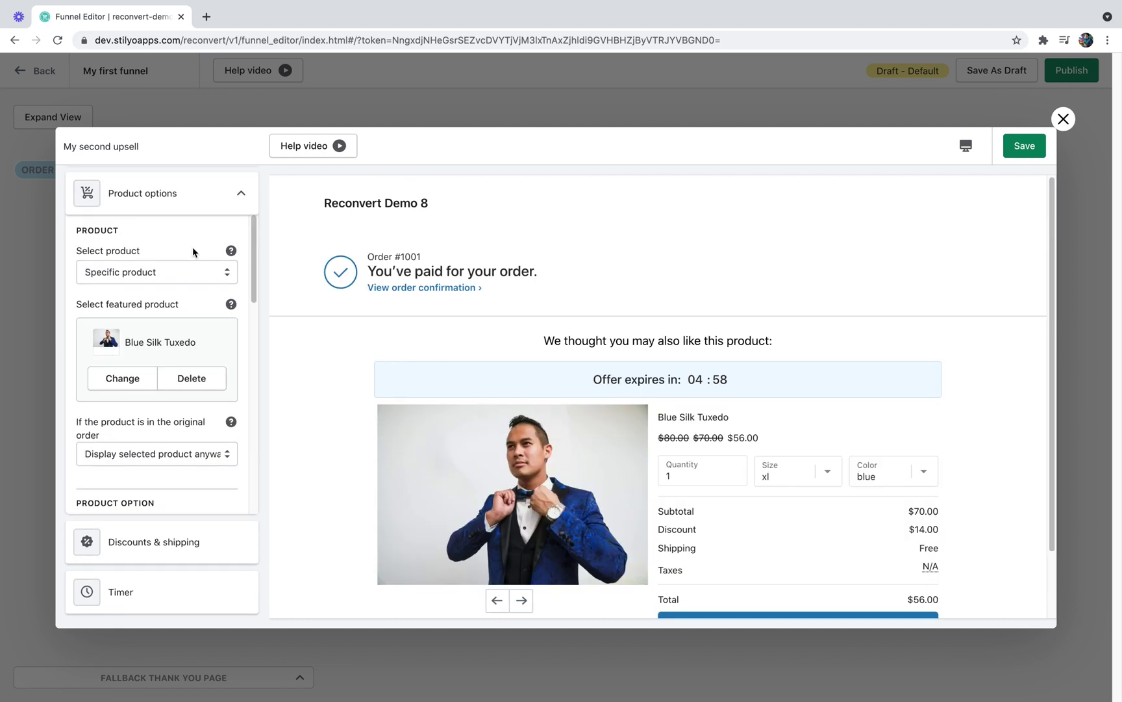
{"action": "left_click", "coordinate": [166, 281]}
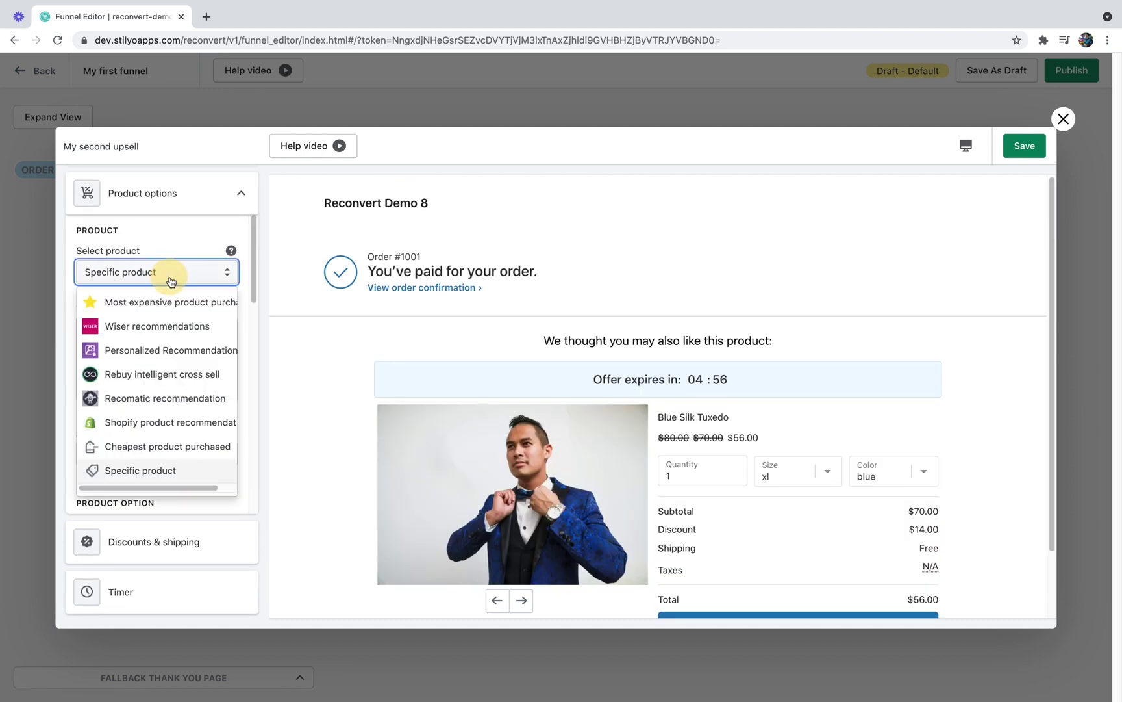
{"action": "left_click", "coordinate": [123, 423]}
{"action": "scroll", "coordinate": [385, 337], "scroll_direction": "down", "scroll_amount": 3}
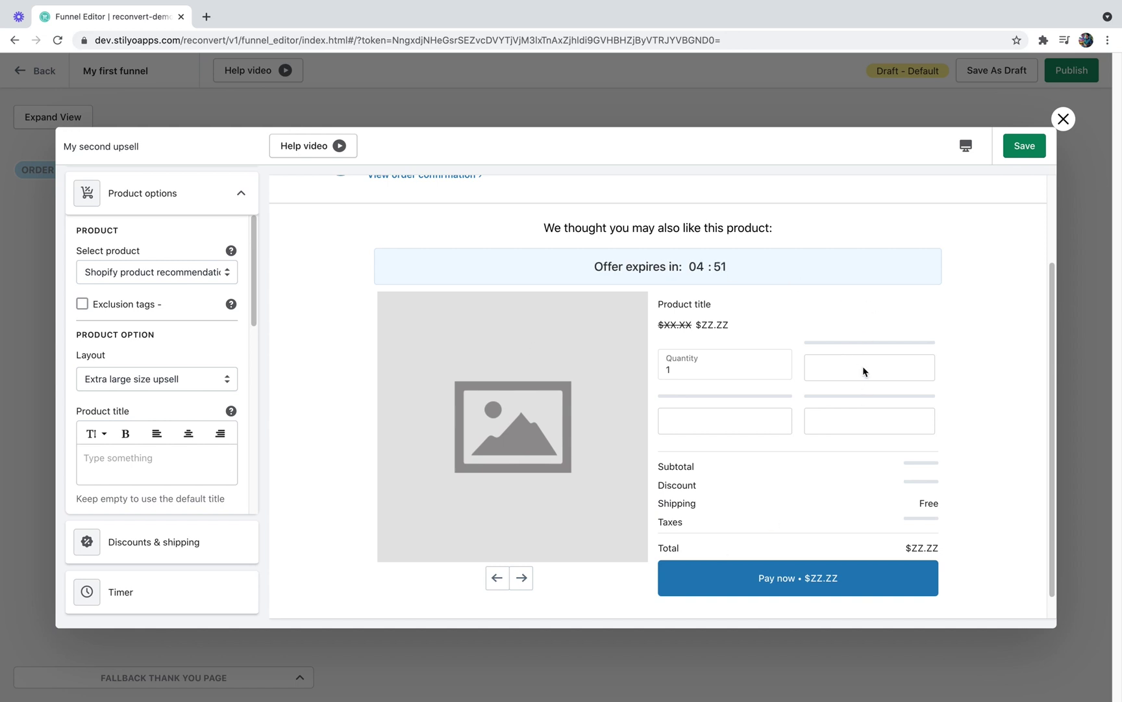
{"action": "left_click", "coordinate": [133, 586]}
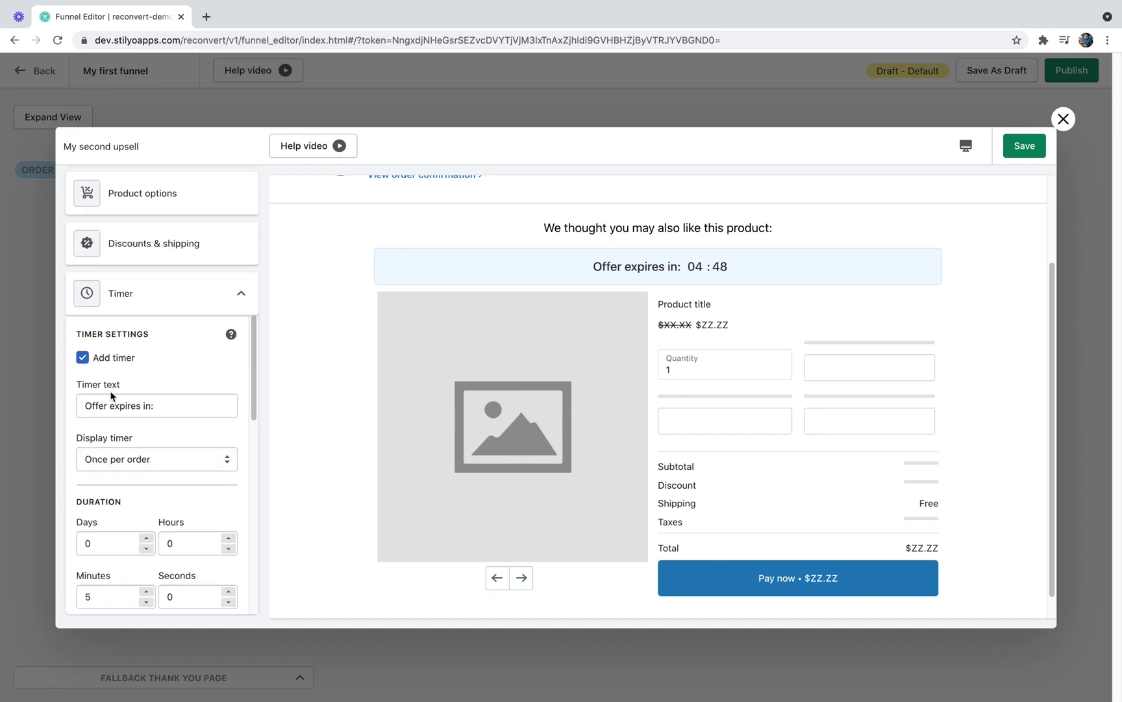
{"action": "scroll", "coordinate": [111, 396], "scroll_direction": "down", "scroll_amount": 3}
{"action": "double_click", "coordinate": [96, 525]}
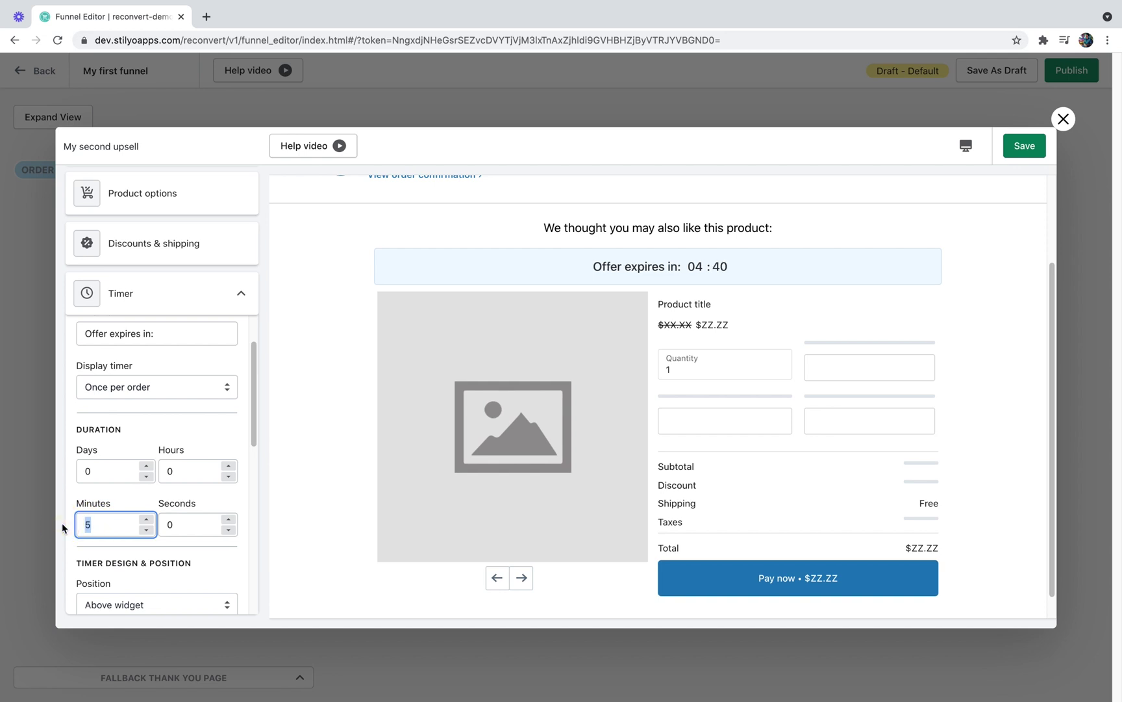
{"action": "type", "text": "3"}
{"action": "left_click", "coordinate": [542, 339]}
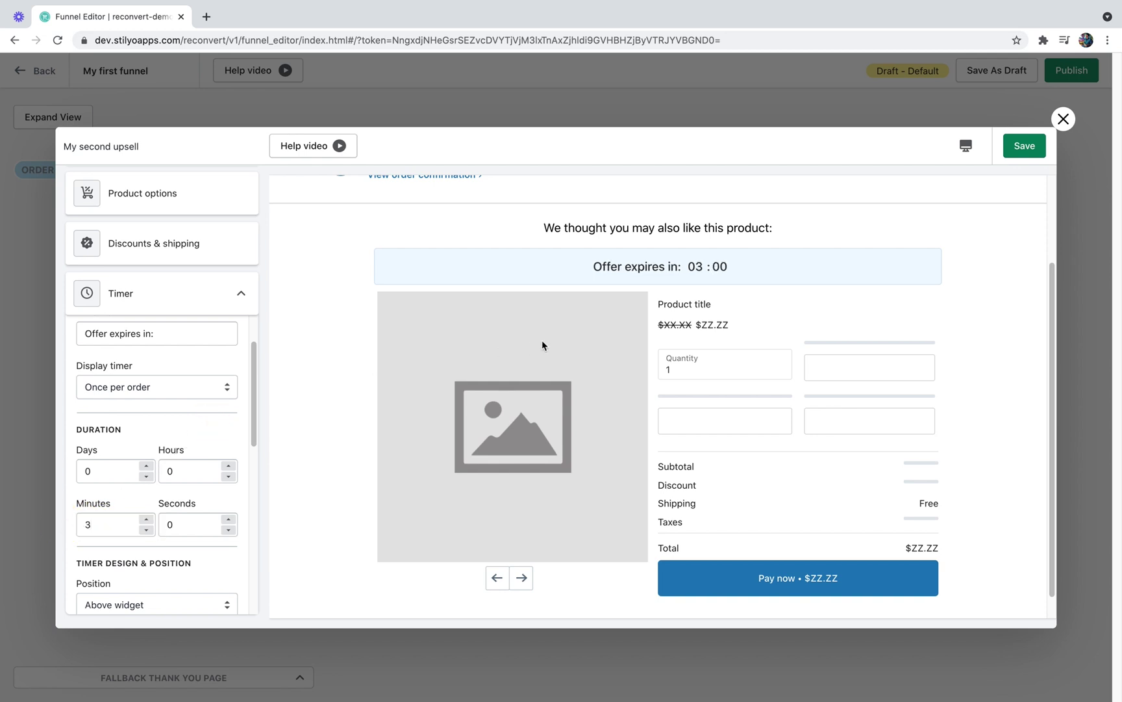
{"action": "scroll", "coordinate": [647, 341], "scroll_direction": "down", "scroll_amount": 1}
{"action": "left_click", "coordinate": [1030, 147]}
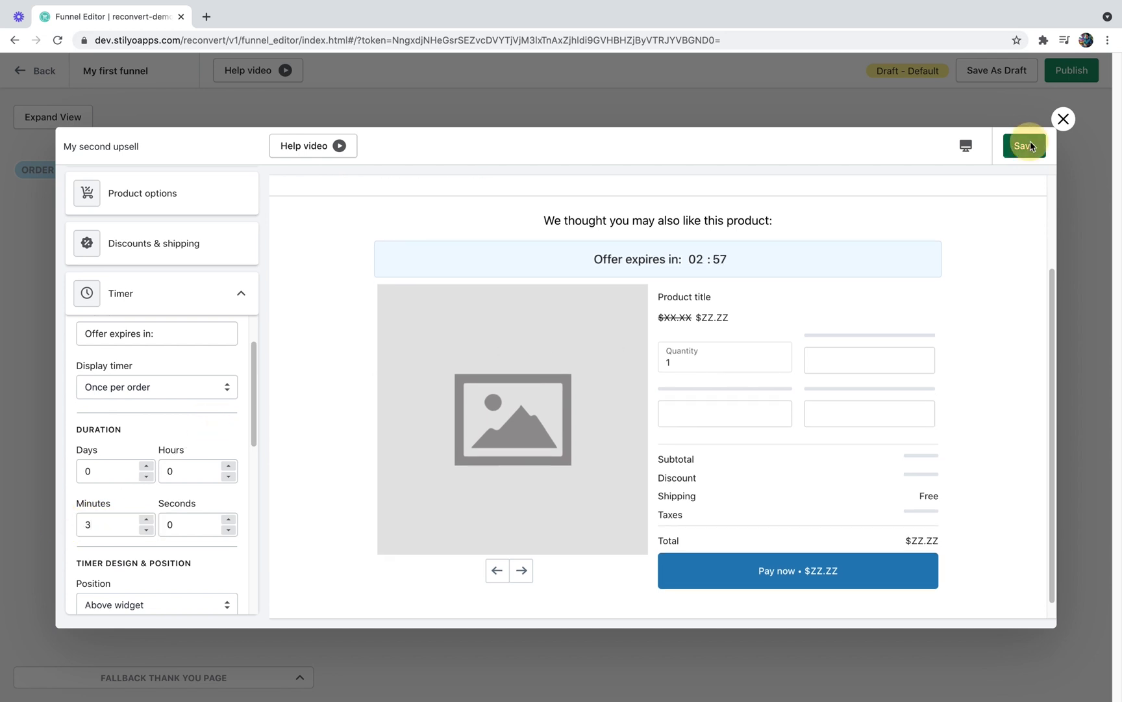
Add a thank-you page after My second upsell and choose Create Template
{"action": "left_click", "coordinate": [1063, 120]}
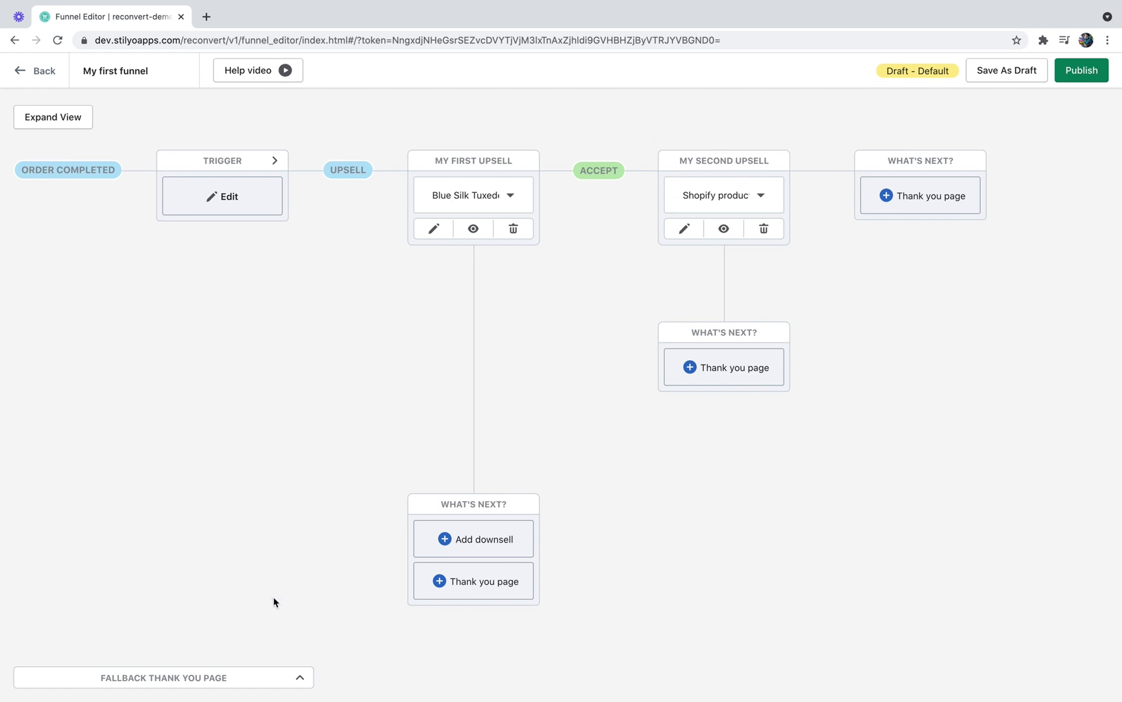
{"action": "left_click", "coordinate": [935, 196]}
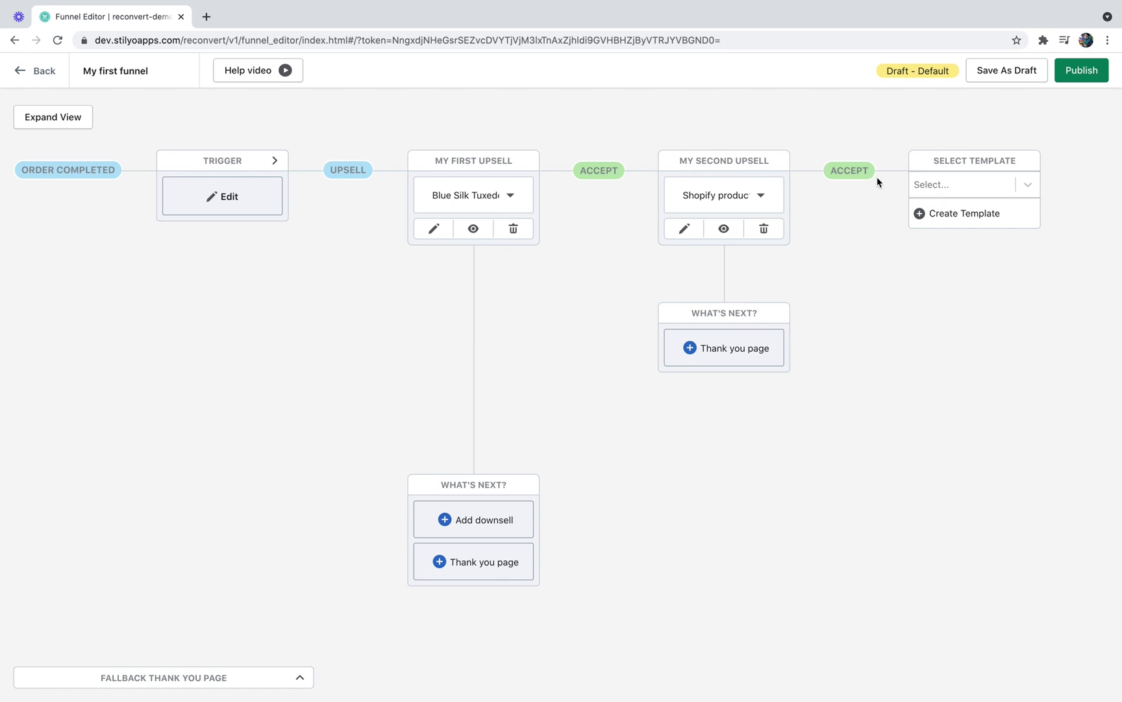
{"action": "left_click", "coordinate": [939, 216]}
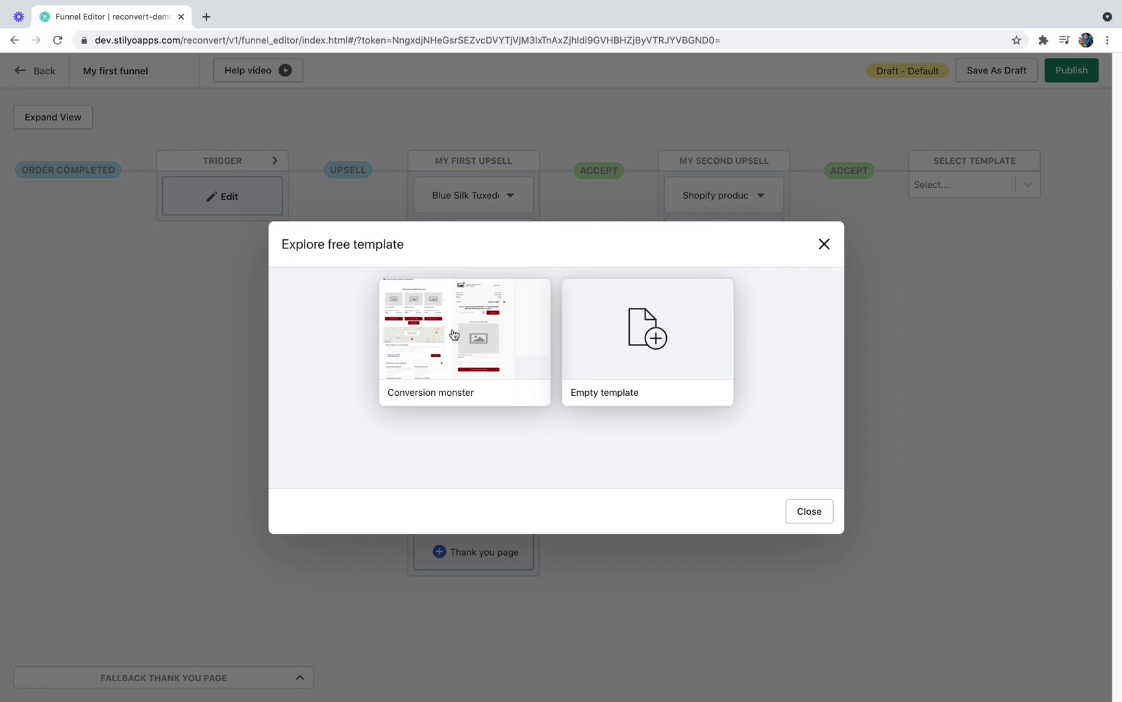
Add the Conversion monster thank-you template with its Max discount lowered from 30 to 20%
{"action": "left_click", "coordinate": [454, 335]}
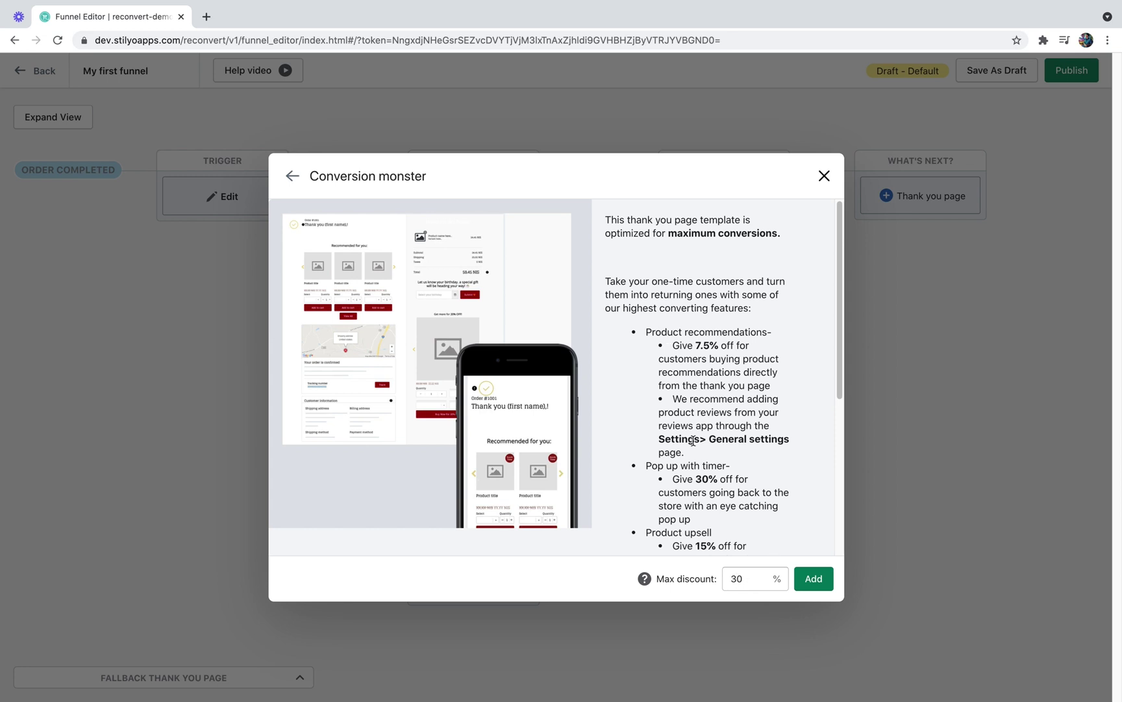
{"action": "scroll", "coordinate": [670, 355], "scroll_direction": "down", "scroll_amount": 5}
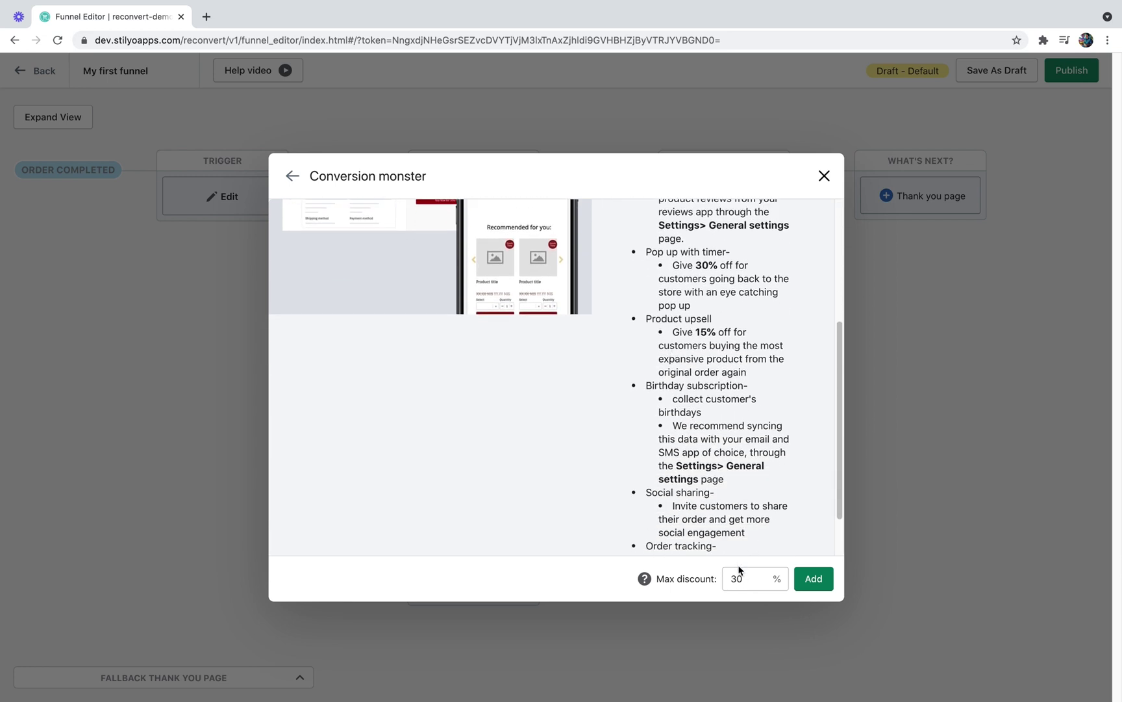
{"action": "scroll", "coordinate": [730, 339], "scroll_direction": "up", "scroll_amount": 5}
{"action": "scroll", "coordinate": [730, 339], "scroll_direction": "down", "scroll_amount": 2}
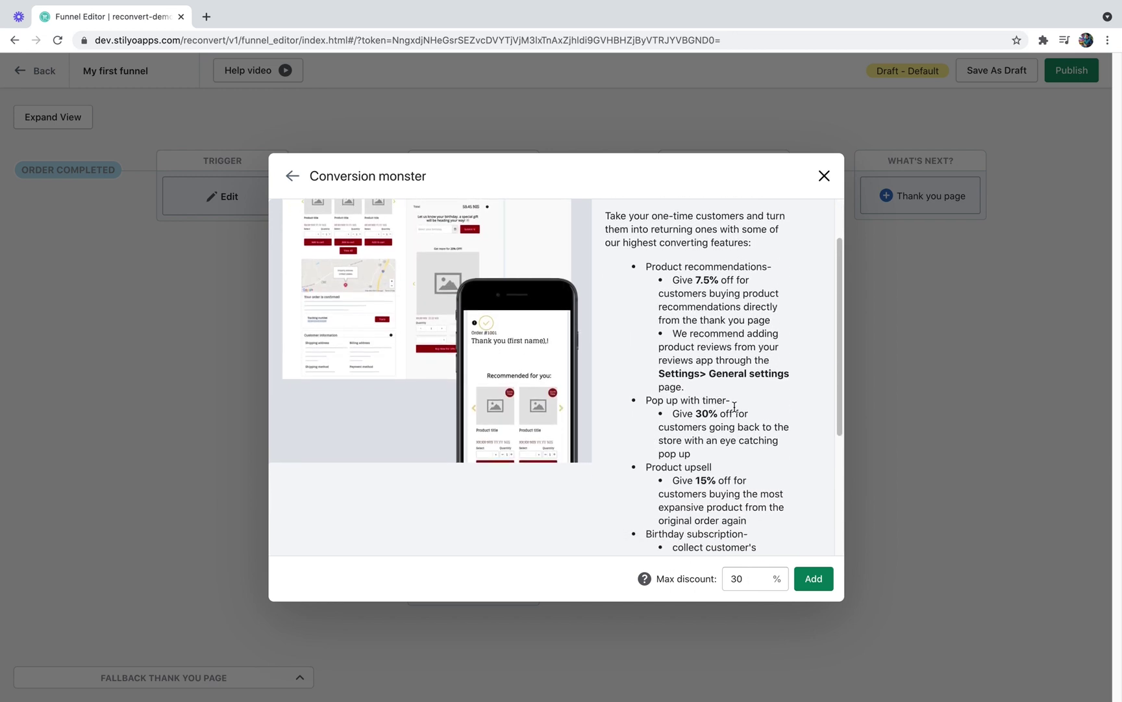
{"action": "double_click", "coordinate": [749, 577]}
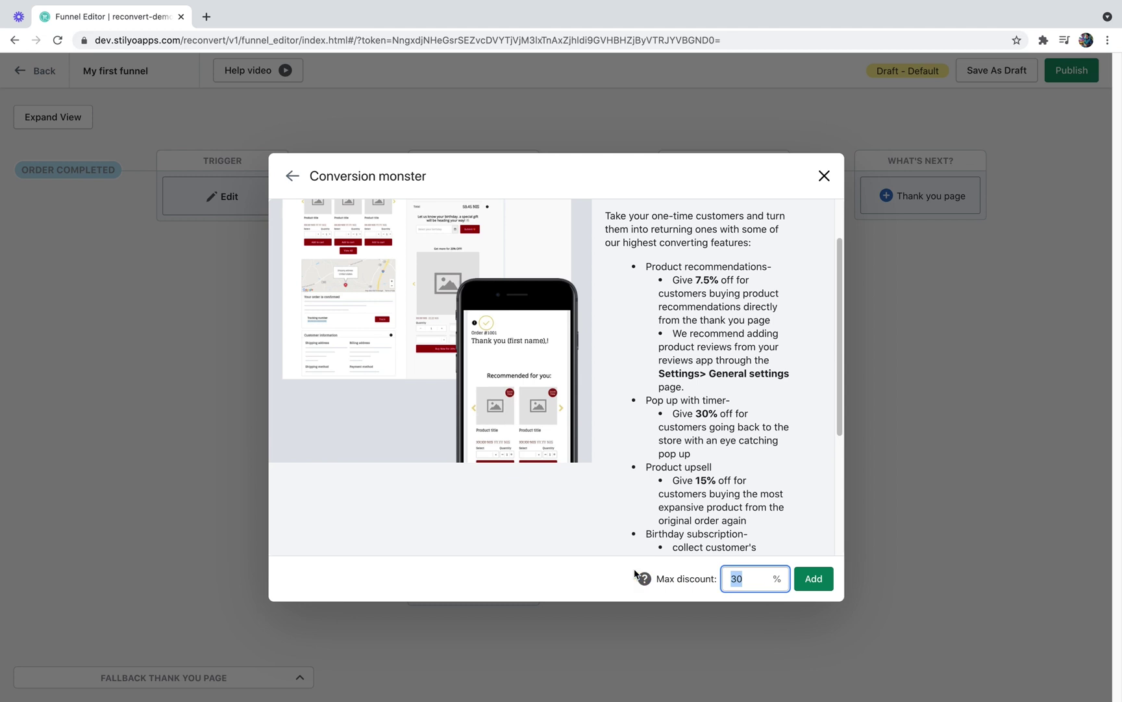
{"action": "type", "text": "20"}
{"action": "scroll", "coordinate": [696, 273], "scroll_direction": "down", "scroll_amount": 3}
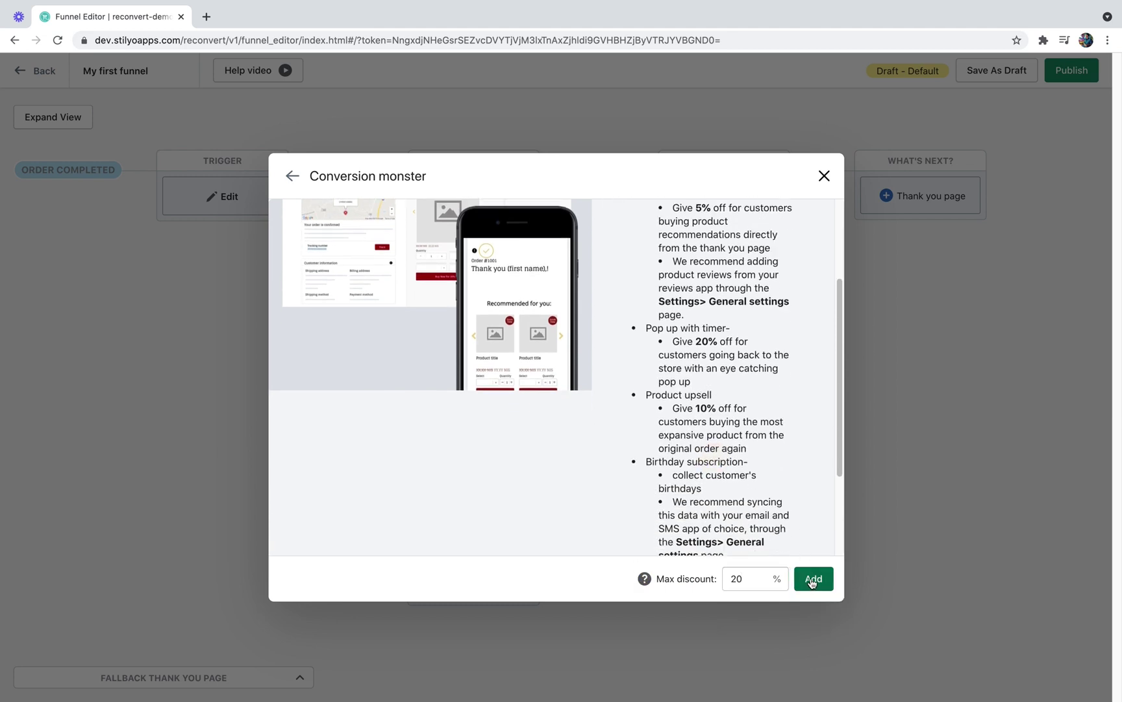
{"action": "left_click", "coordinate": [813, 579]}
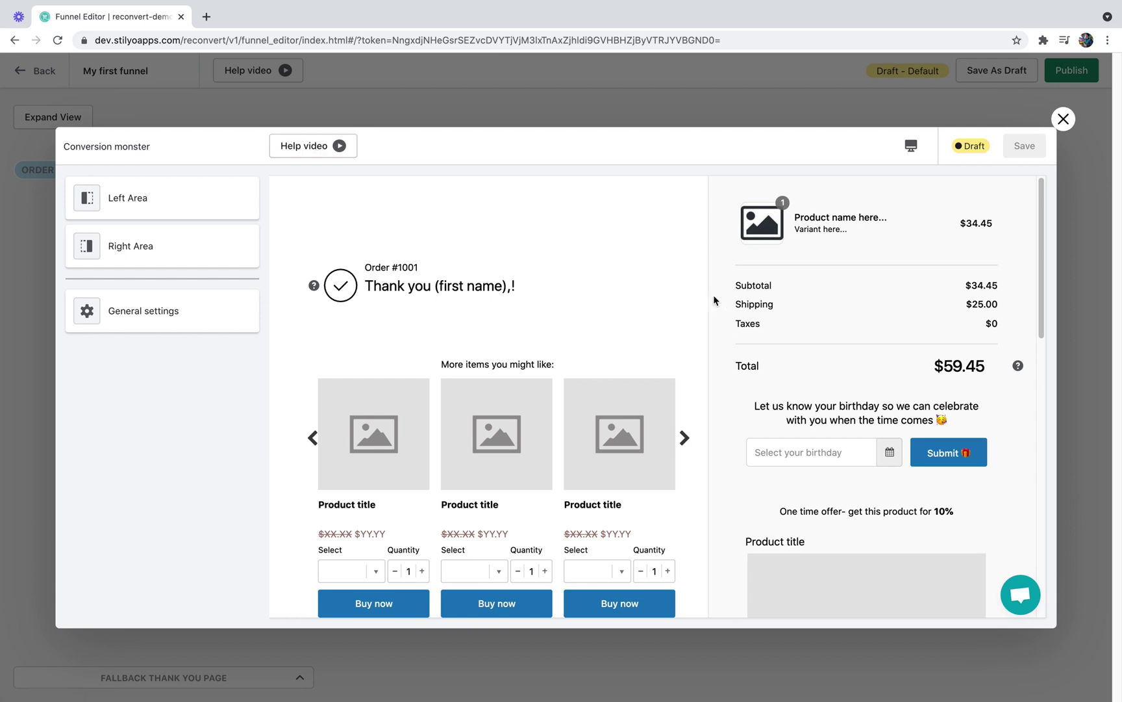
Review the Right Area sections, Add section list and Product upsell settings, then close the editor
{"action": "scroll", "coordinate": [713, 299], "scroll_direction": "down", "scroll_amount": 5}
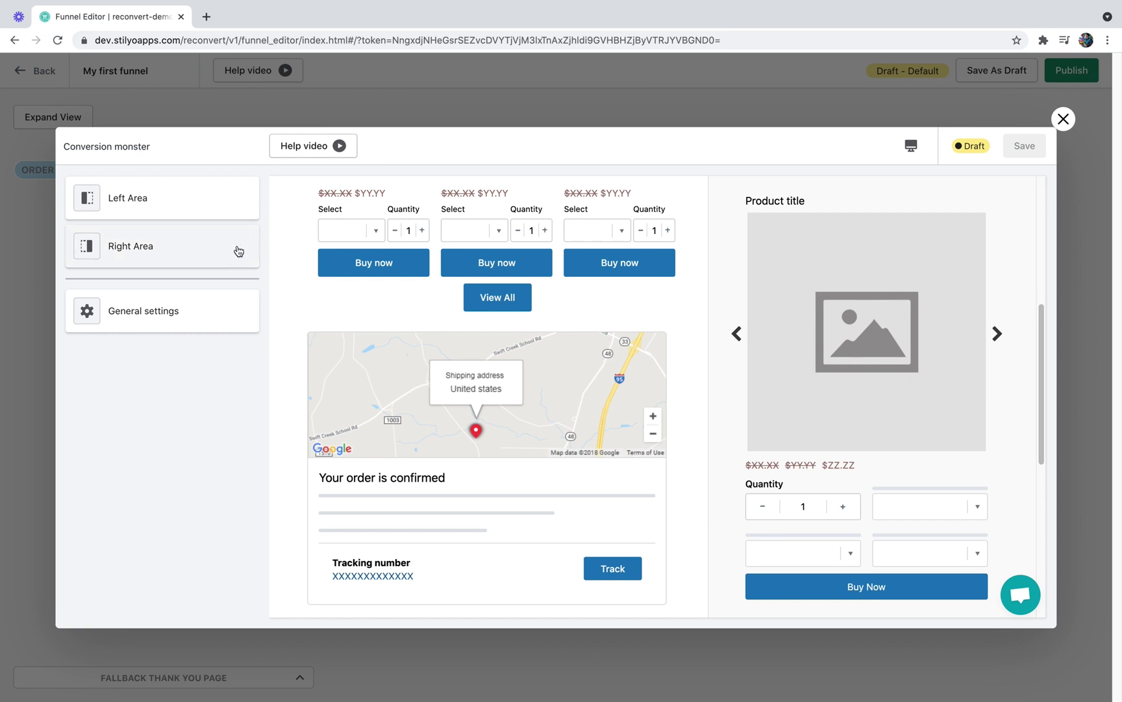
{"action": "left_click", "coordinate": [132, 244]}
{"action": "left_click", "coordinate": [132, 338]}
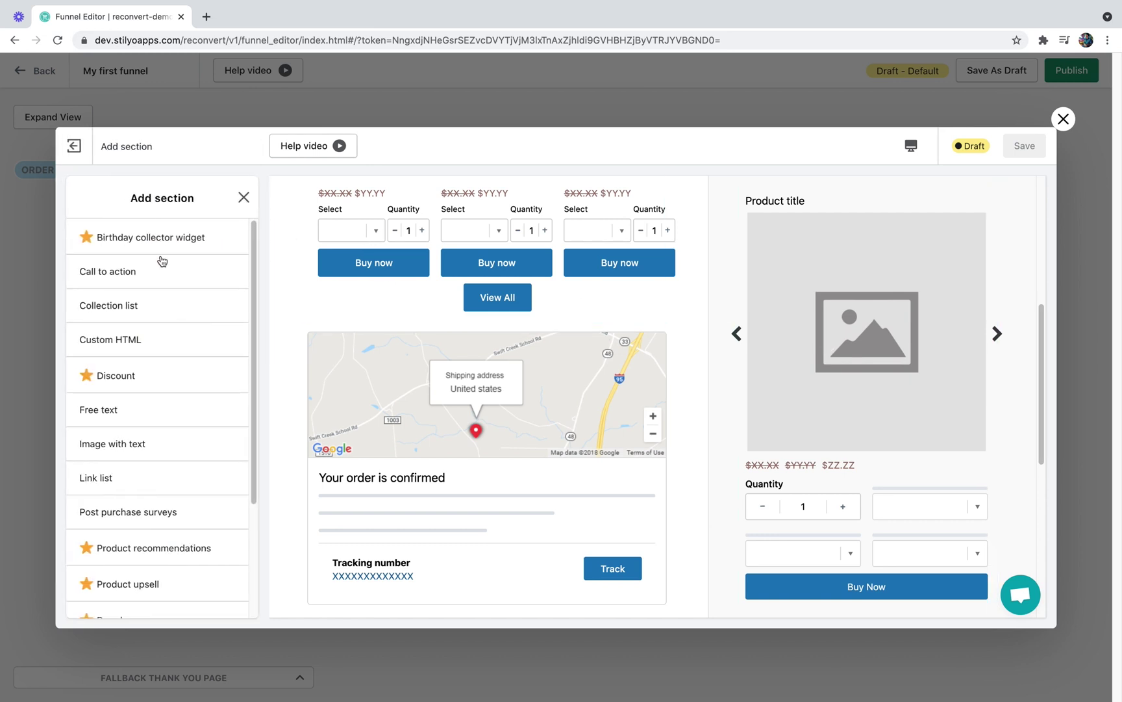
{"action": "scroll", "coordinate": [160, 258], "scroll_direction": "down", "scroll_amount": 3}
{"action": "scroll", "coordinate": [162, 261], "scroll_direction": "up", "scroll_amount": 3}
{"action": "scroll", "coordinate": [162, 261], "scroll_direction": "up", "scroll_amount": 1}
{"action": "left_click", "coordinate": [838, 344]}
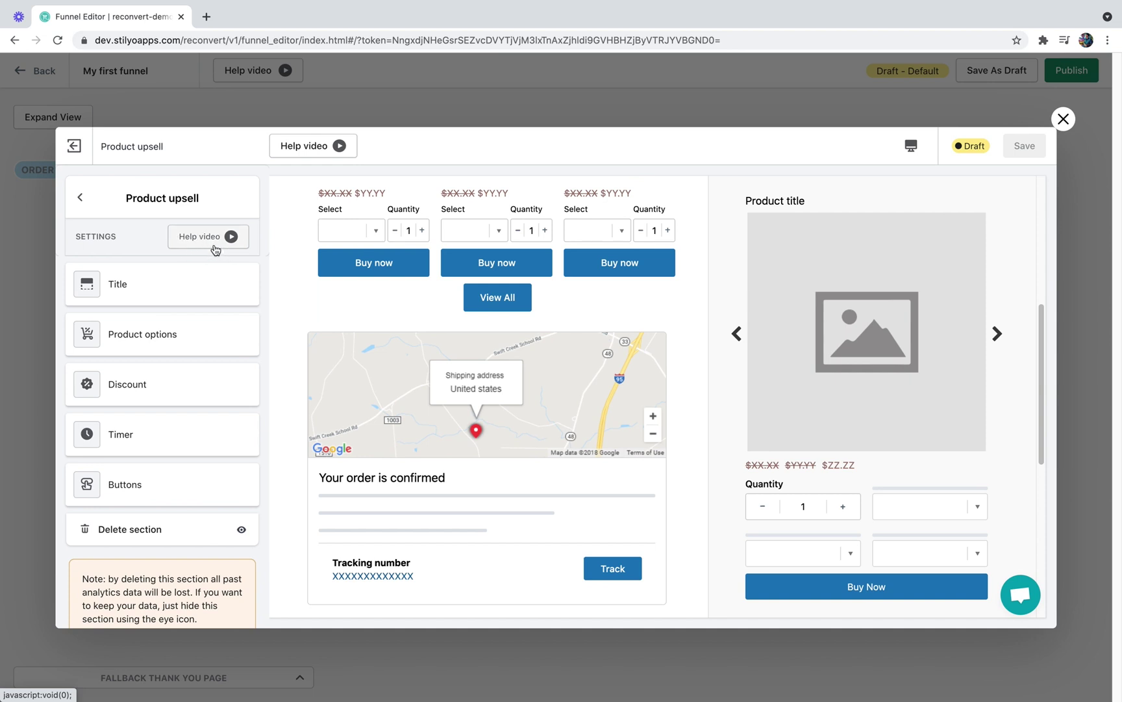
{"action": "left_click", "coordinate": [1063, 120]}
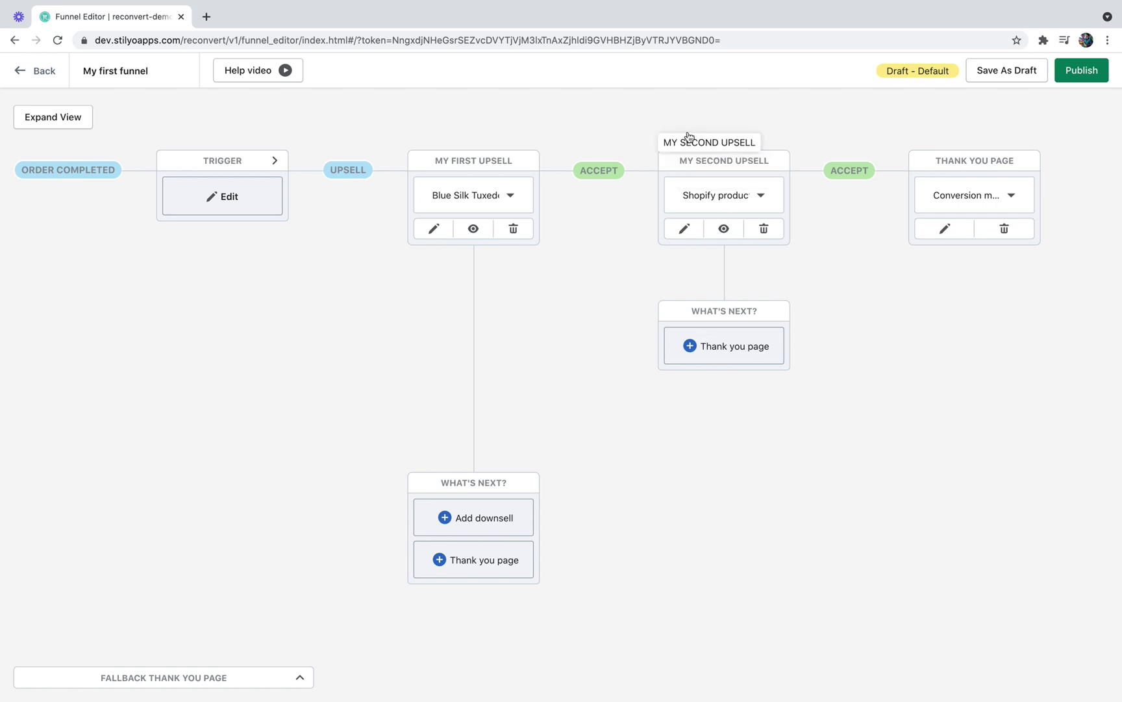
Give My second upsell's decline a Conversion monster thank-you page, and add a downsell under My first upsell
{"action": "left_click", "coordinate": [726, 346]}
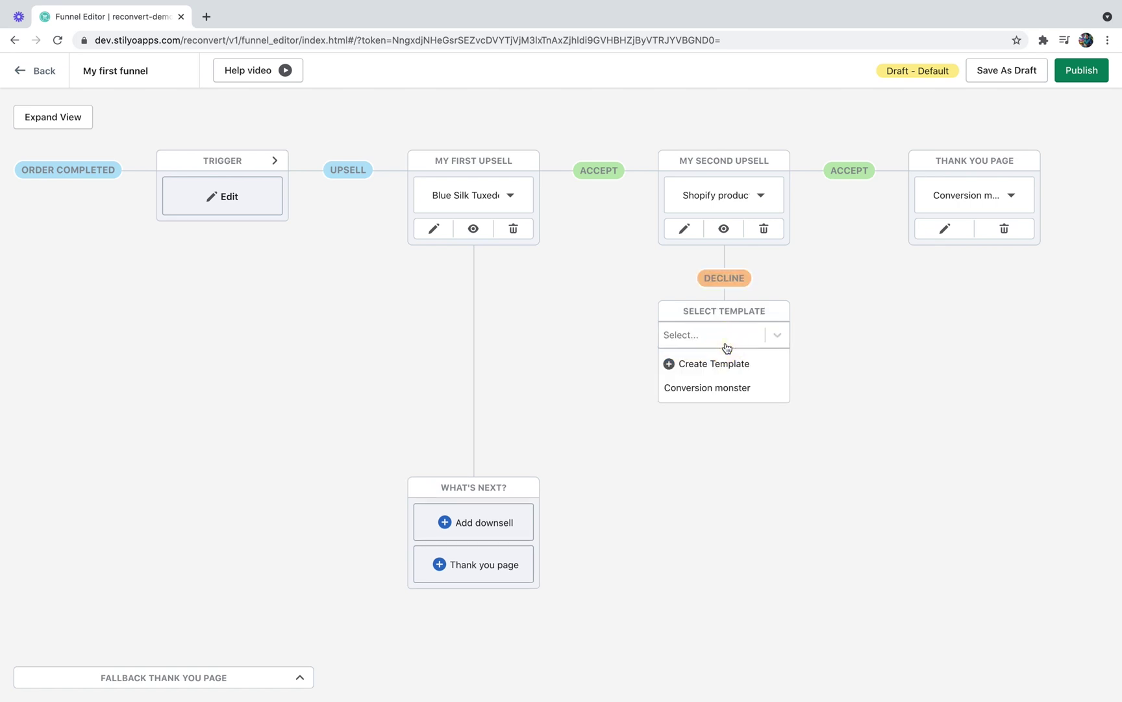
{"action": "left_click", "coordinate": [691, 390]}
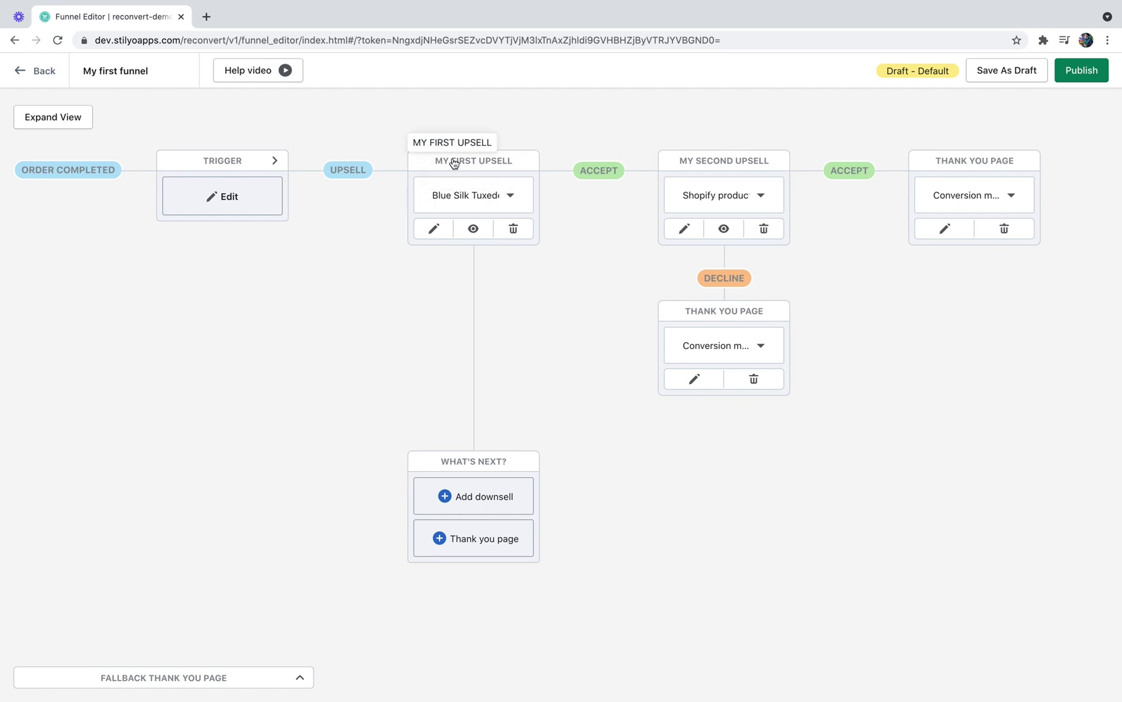
{"action": "left_click", "coordinate": [480, 495]}
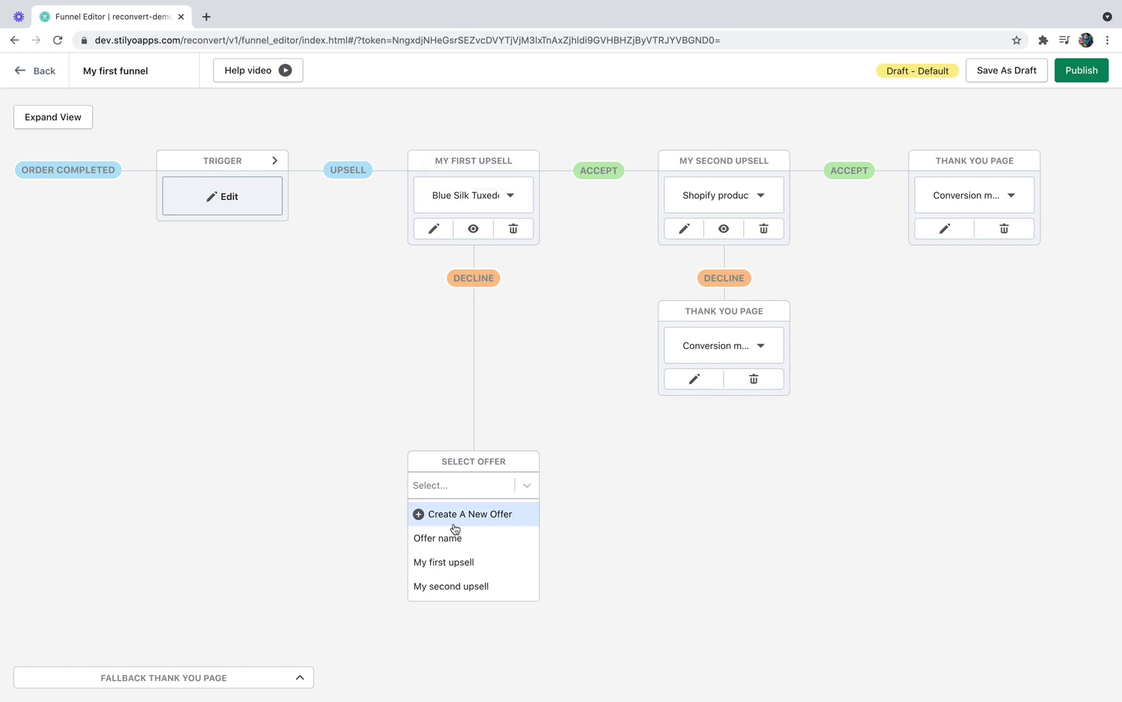
Copy My first upsell as 'My first downsell' titled 'Maybe a bigger discount will change your mind?' at size 18
{"action": "left_click", "coordinate": [451, 562]}
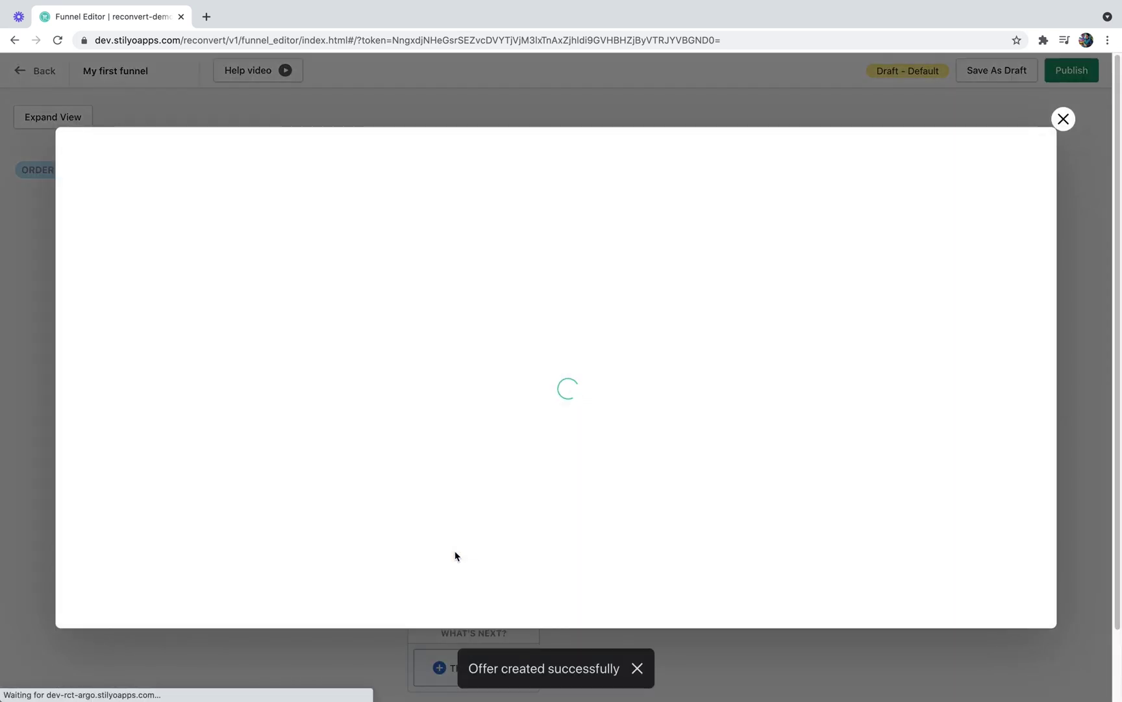
{"action": "triple_click", "coordinate": [124, 270]}
{"action": "type", "text": "M"}
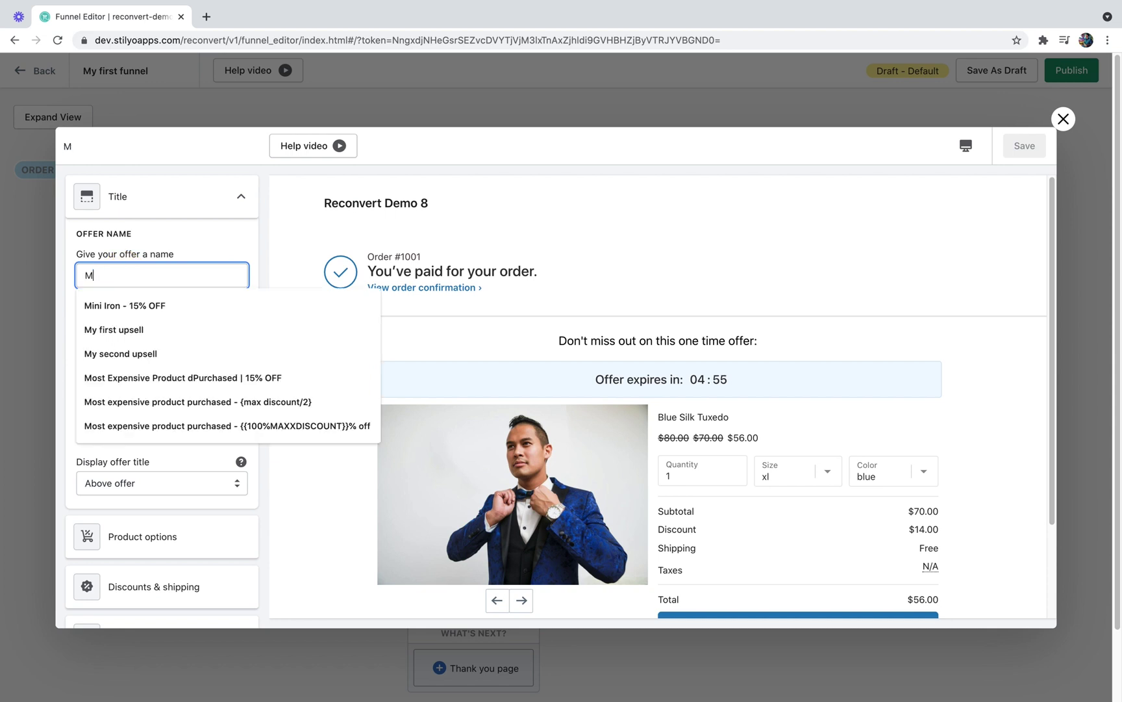
{"action": "type", "text": "y first downsell"}
{"action": "triple_click", "coordinate": [161, 411]}
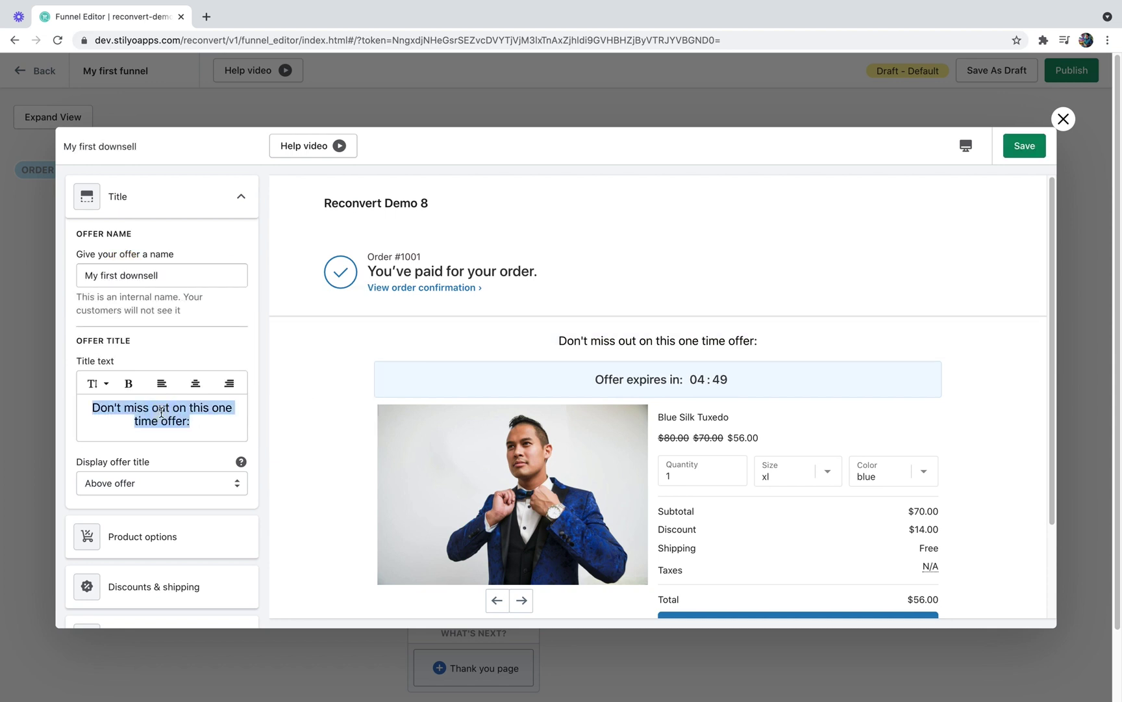
{"action": "type", "text": "Maybe a bigger discount will change your mind?"}
{"action": "triple_click", "coordinate": [161, 412]}
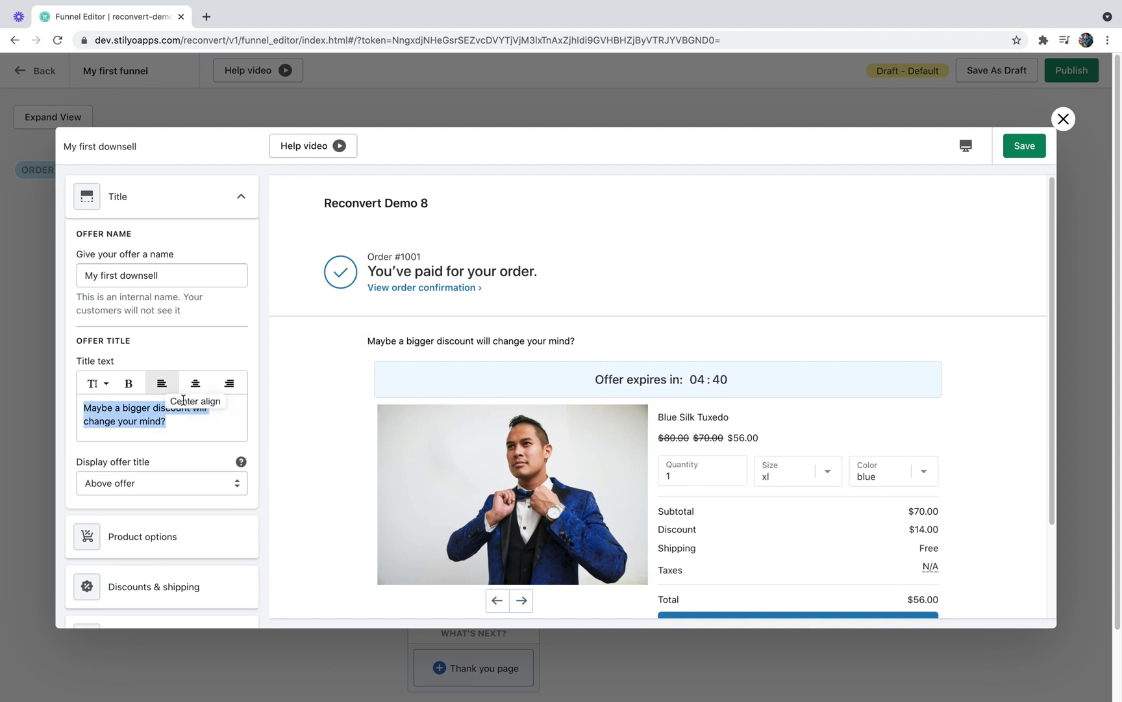
{"action": "left_click", "coordinate": [97, 383]}
{"action": "left_click", "coordinate": [107, 465]}
Raise the discount to 30%, shorten the offer timer to 2 minutes, and save the downsell
{"action": "scroll", "coordinate": [420, 421], "scroll_direction": "down", "scroll_amount": 2}
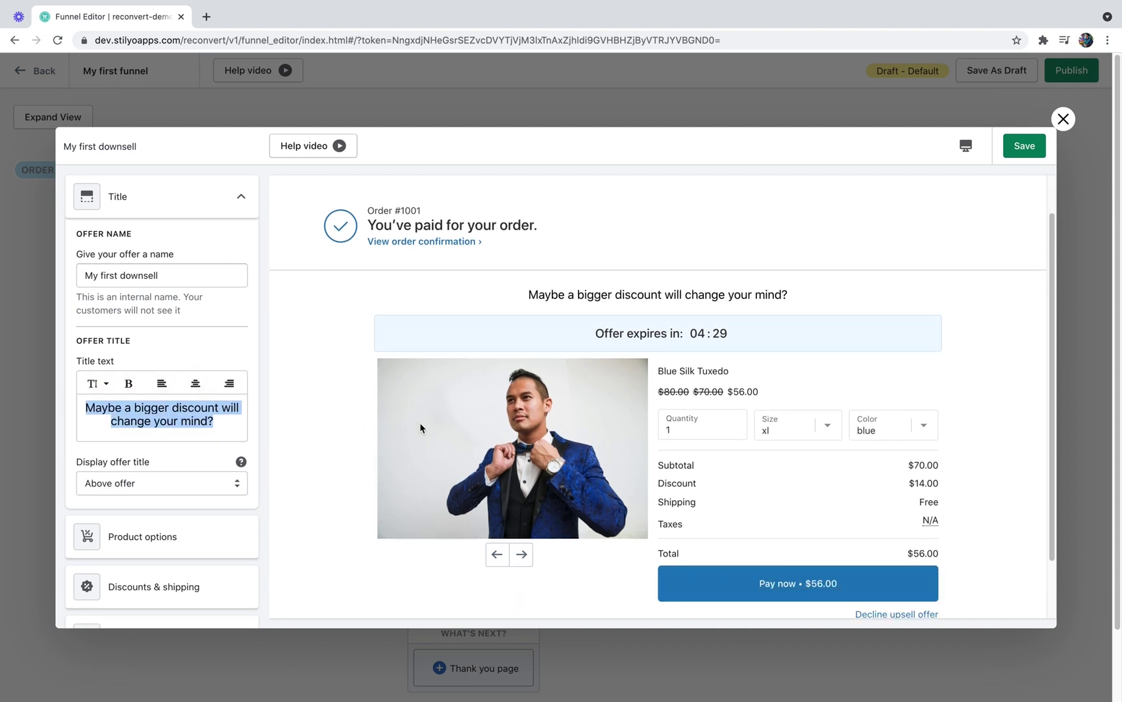
{"action": "scroll", "coordinate": [247, 407], "scroll_direction": "down", "scroll_amount": 2}
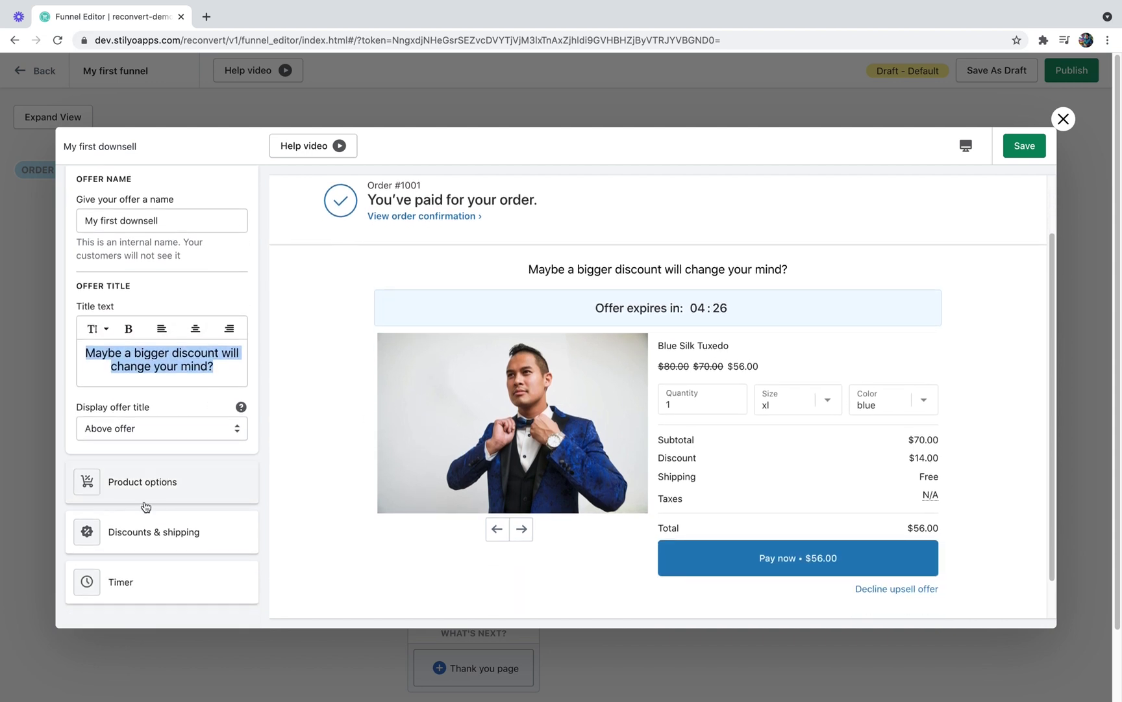
{"action": "left_click", "coordinate": [142, 527]}
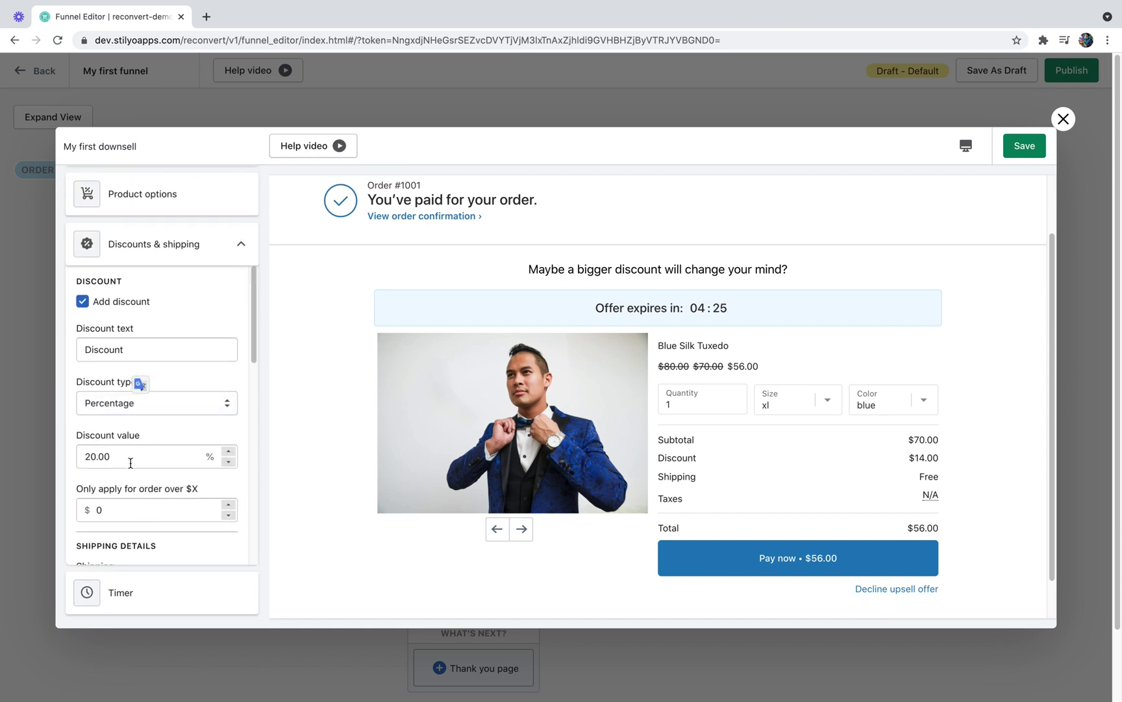
{"action": "left_click_drag", "start_coordinate": [130, 456], "coordinate": [0, 462]}
{"action": "type", "text": "30"}
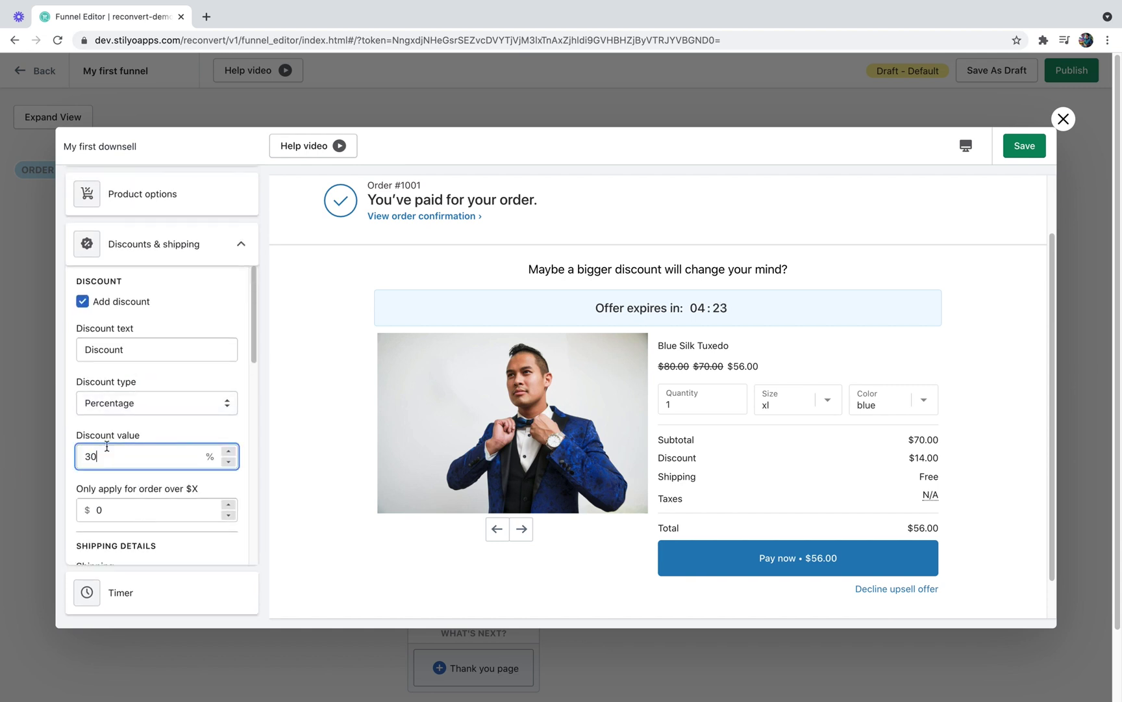
{"action": "left_click", "coordinate": [306, 380]}
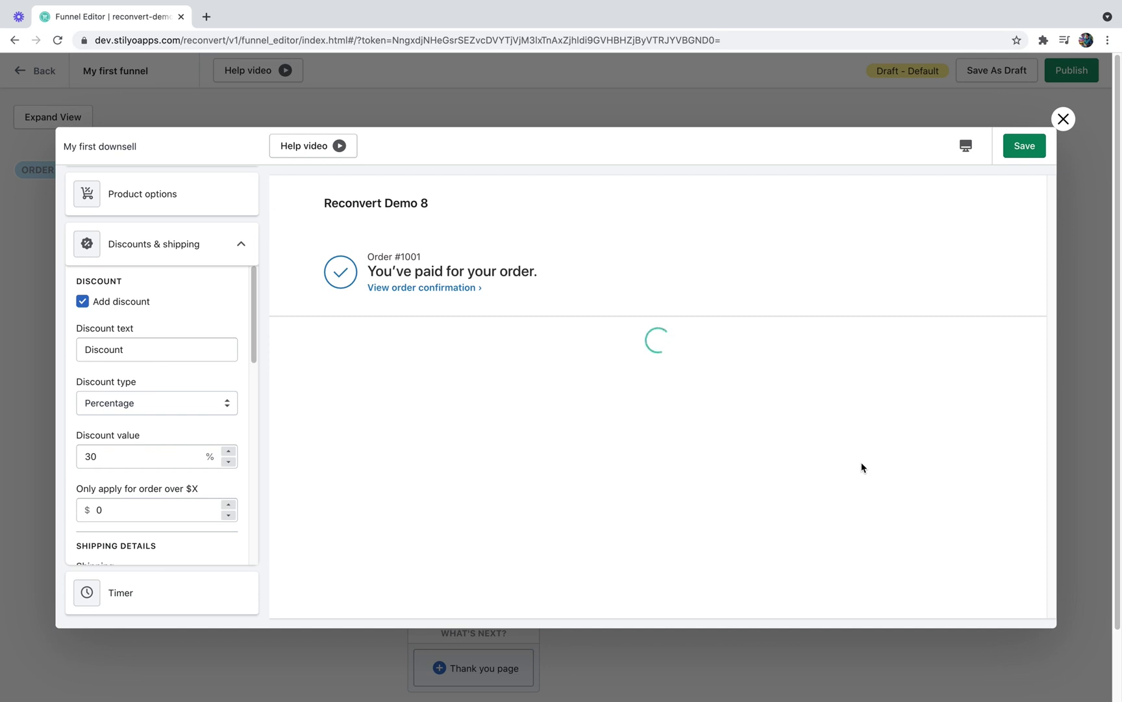
{"action": "scroll", "coordinate": [862, 467], "scroll_direction": "down", "scroll_amount": 2}
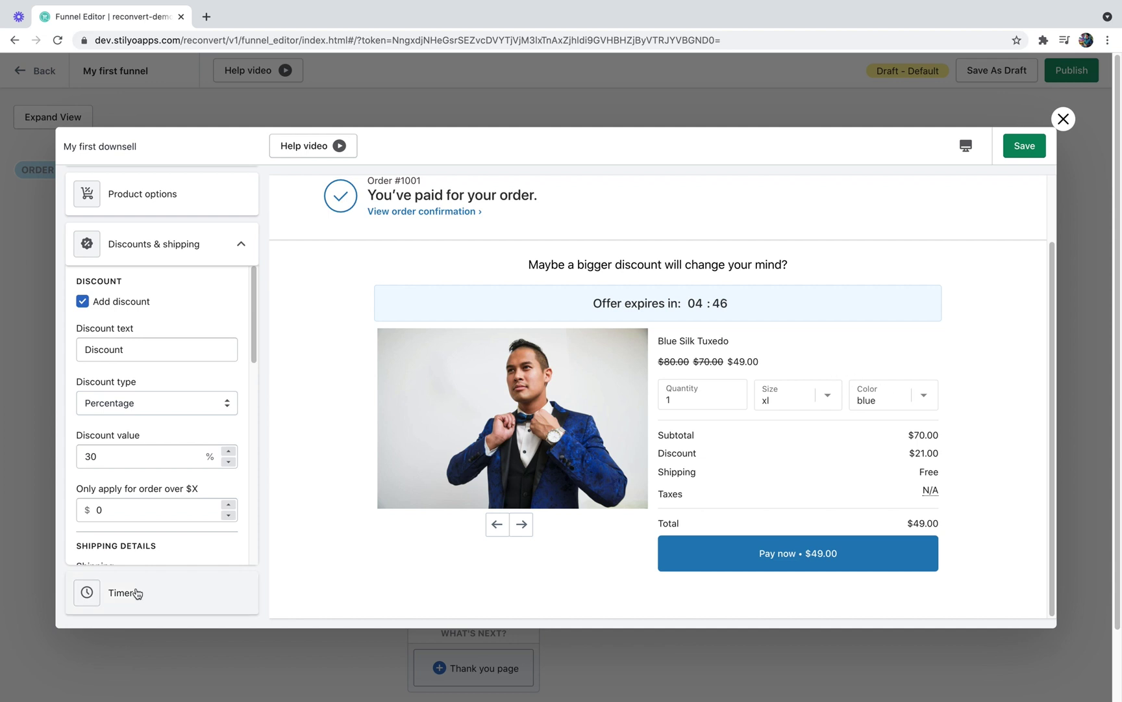
{"action": "left_click", "coordinate": [137, 593]}
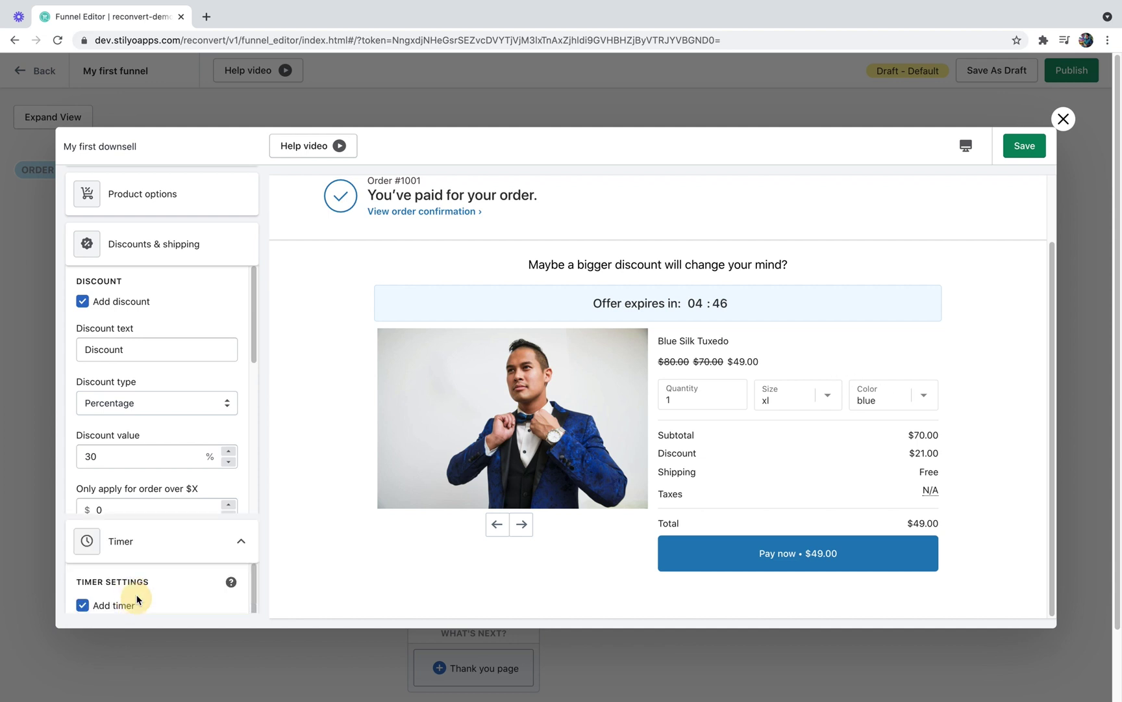
{"action": "scroll", "coordinate": [136, 426], "scroll_direction": "down", "scroll_amount": 2}
{"action": "left_click_drag", "start_coordinate": [108, 459], "coordinate": [17, 456]}
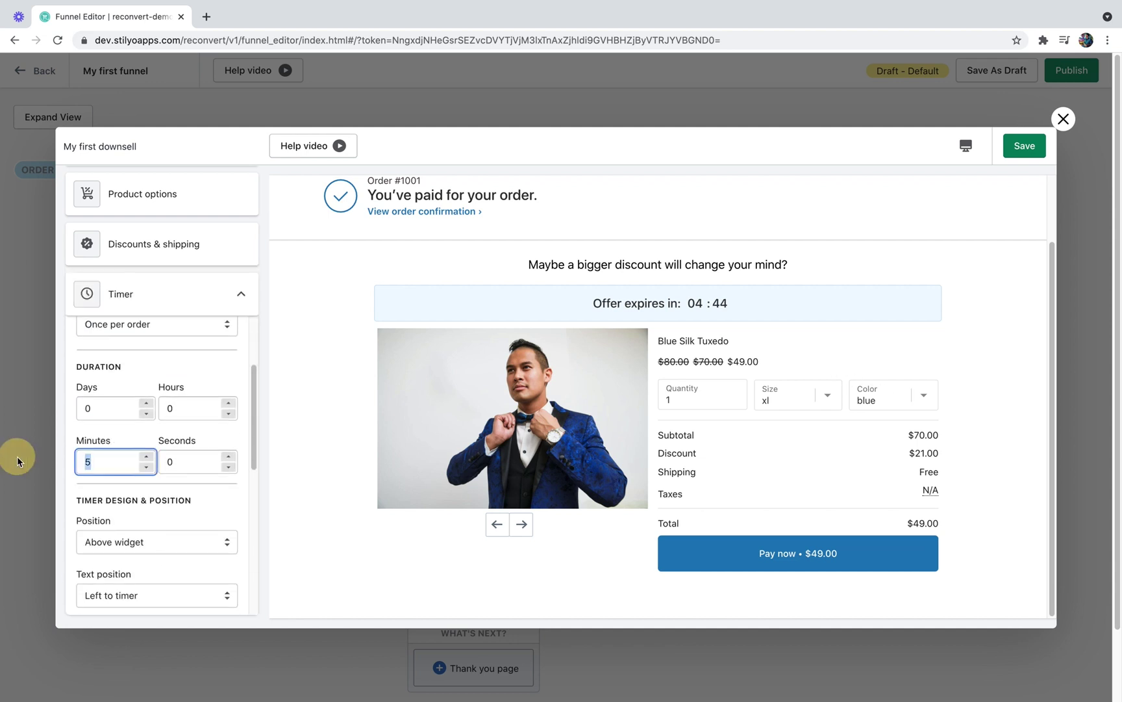
{"action": "type", "text": "2"}
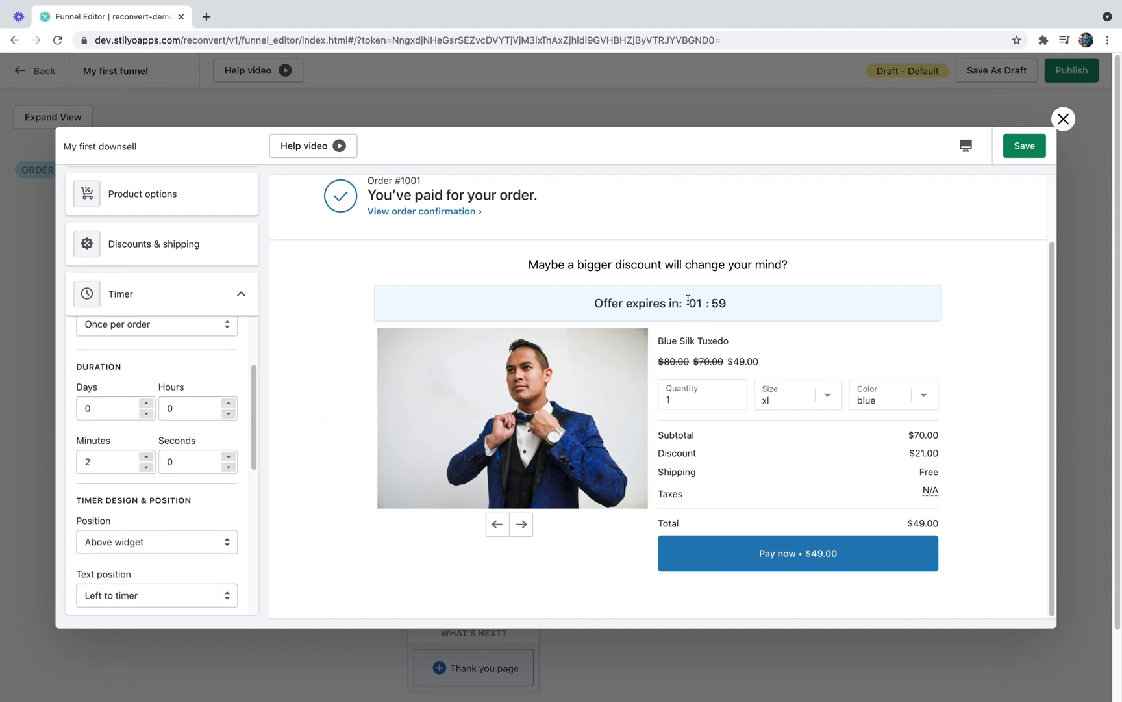
{"action": "left_click", "coordinate": [1024, 145]}
Back on the funnel map, give My first downsell Conversion monster thank-you pages on Accept and Decline
{"action": "left_click", "coordinate": [1062, 119]}
{"action": "scroll", "coordinate": [622, 322], "scroll_direction": "down", "scroll_amount": 2}
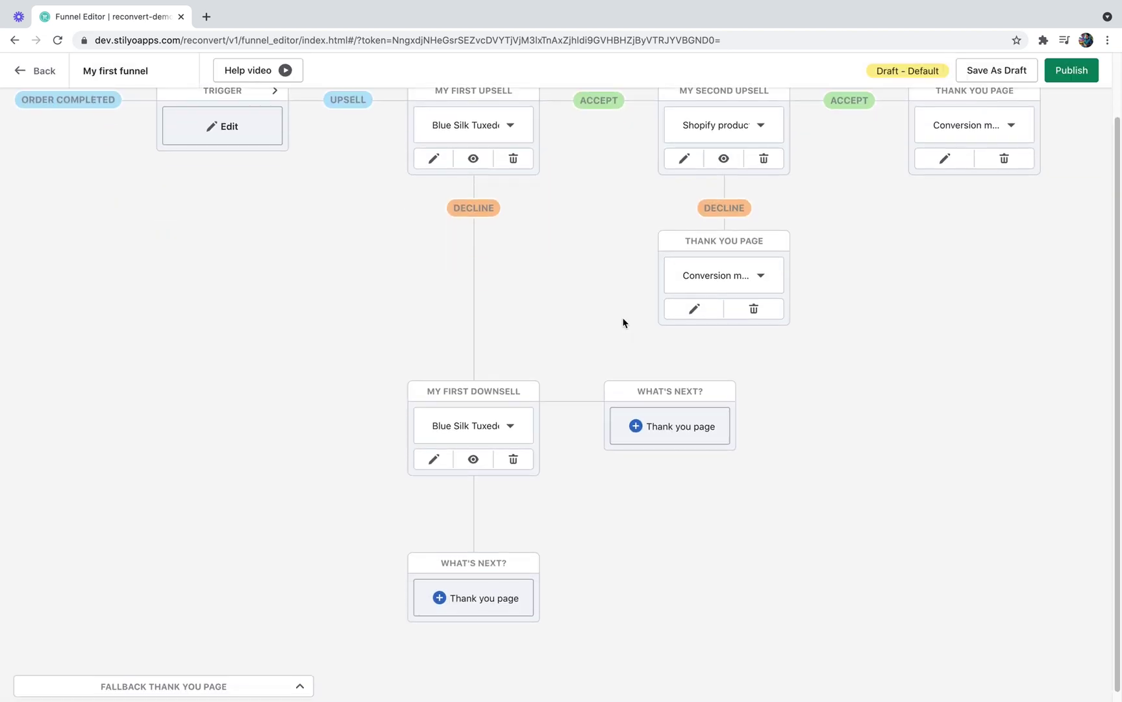
{"action": "left_click", "coordinate": [654, 418]}
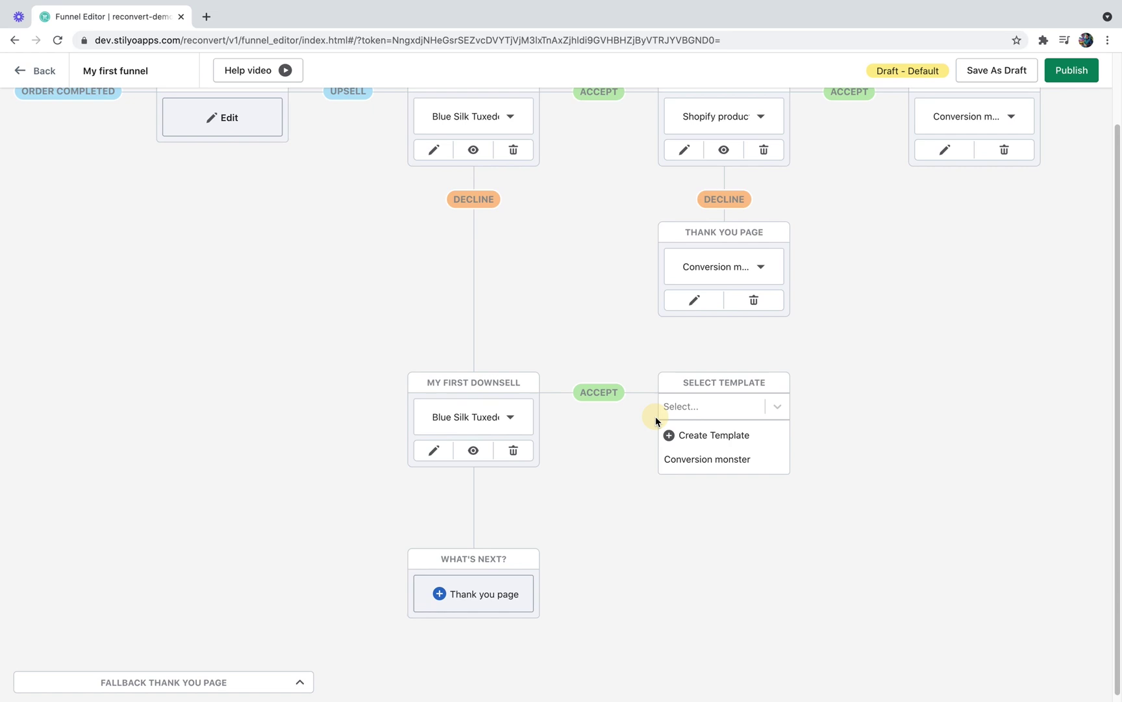
{"action": "left_click", "coordinate": [712, 462]}
{"action": "left_click", "coordinate": [468, 601]}
{"action": "left_click", "coordinate": [471, 639]}
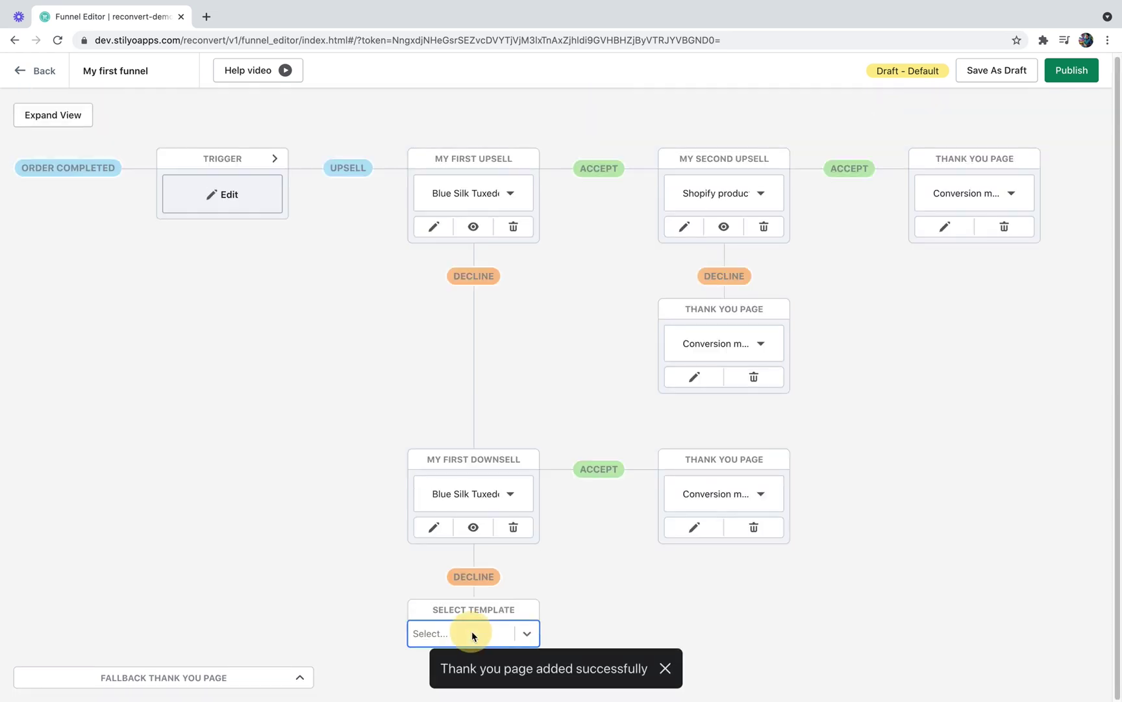
{"action": "scroll", "coordinate": [747, 506], "scroll_direction": "down", "scroll_amount": 1}
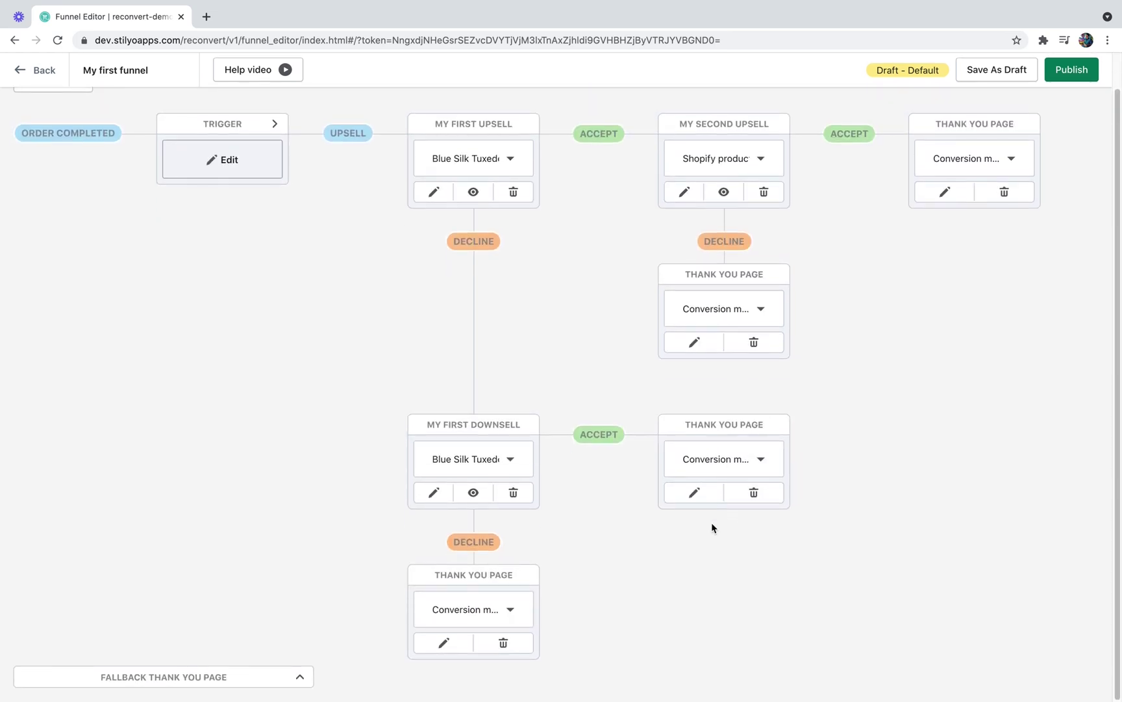
Choose Conversion monster as the Fallback Thank You Page template and save My first funnel as a draft
{"action": "left_click", "coordinate": [289, 679]}
{"action": "scroll", "coordinate": [176, 600], "scroll_direction": "down", "scroll_amount": 3}
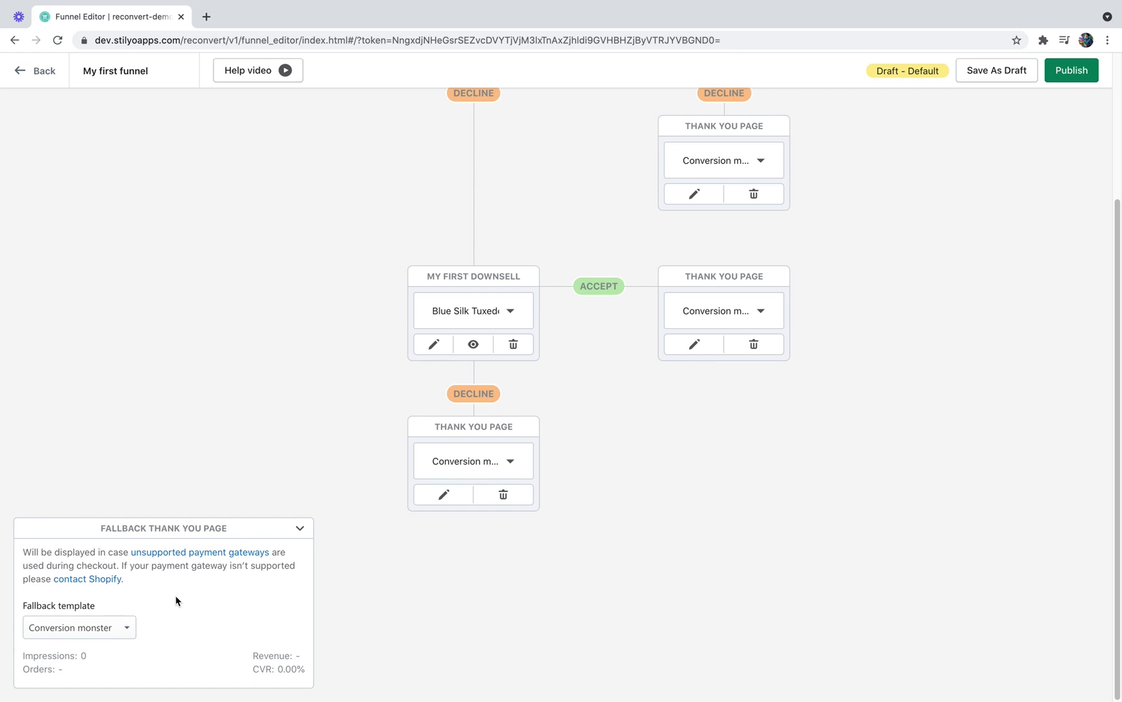
{"action": "left_click", "coordinate": [120, 626]}
{"action": "left_click", "coordinate": [101, 609]}
{"action": "left_click", "coordinate": [300, 527]}
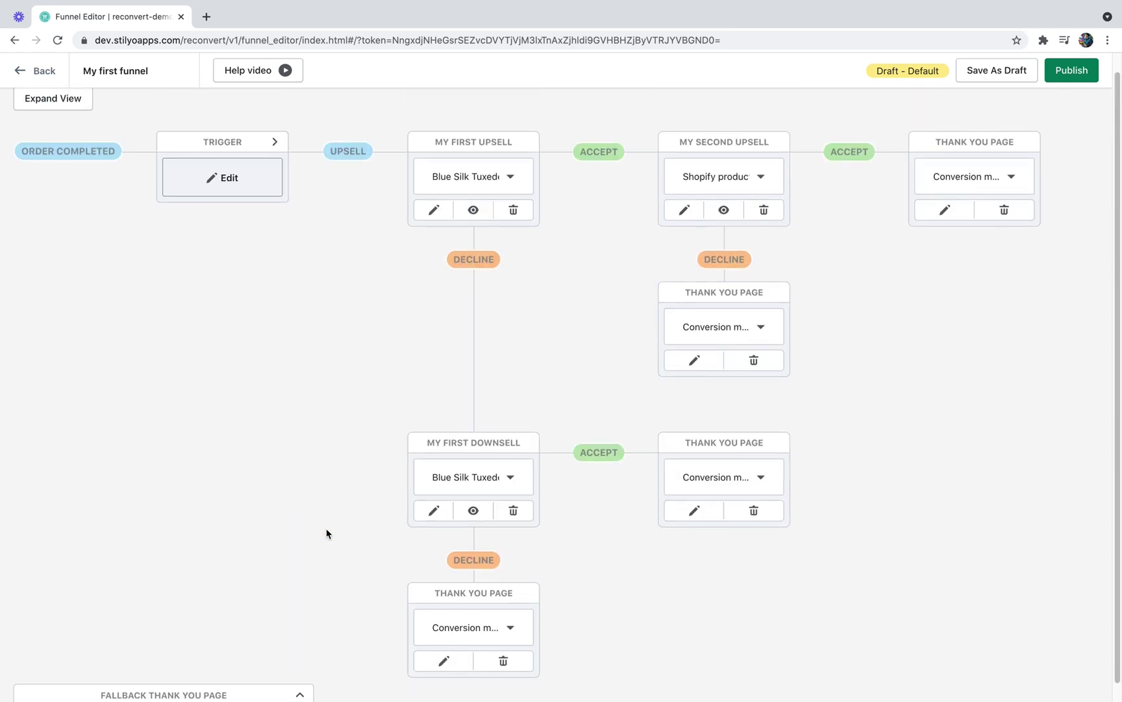
{"action": "left_click", "coordinate": [984, 71]}
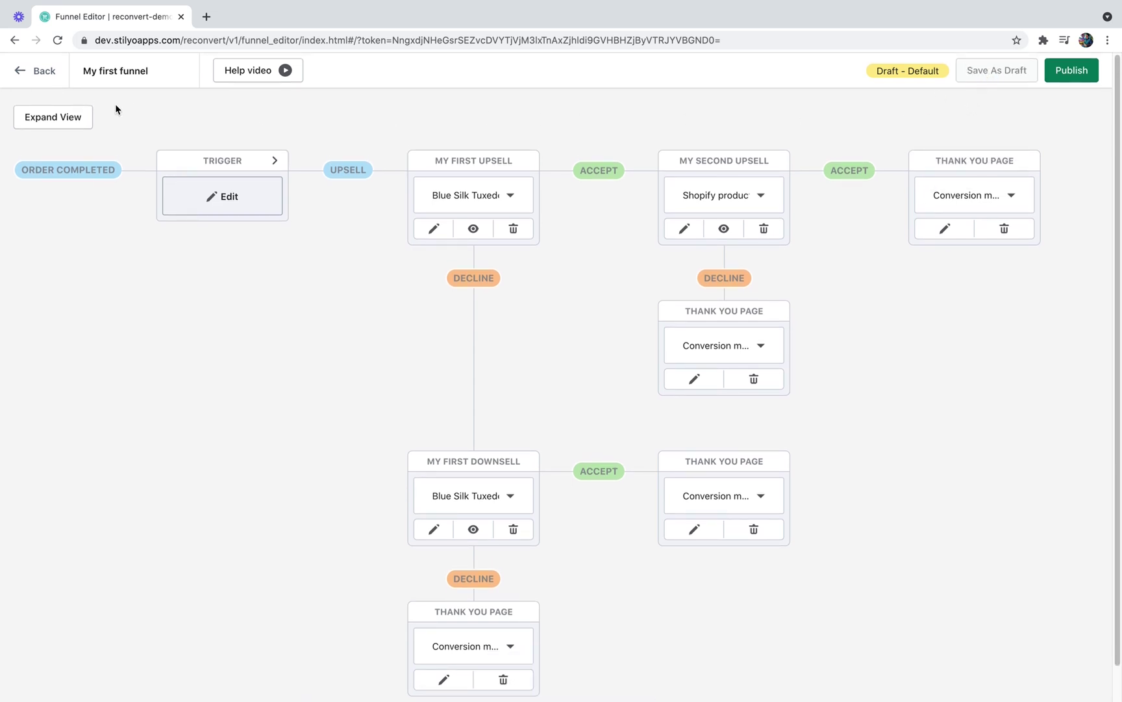
{"action": "left_click", "coordinate": [60, 118]}
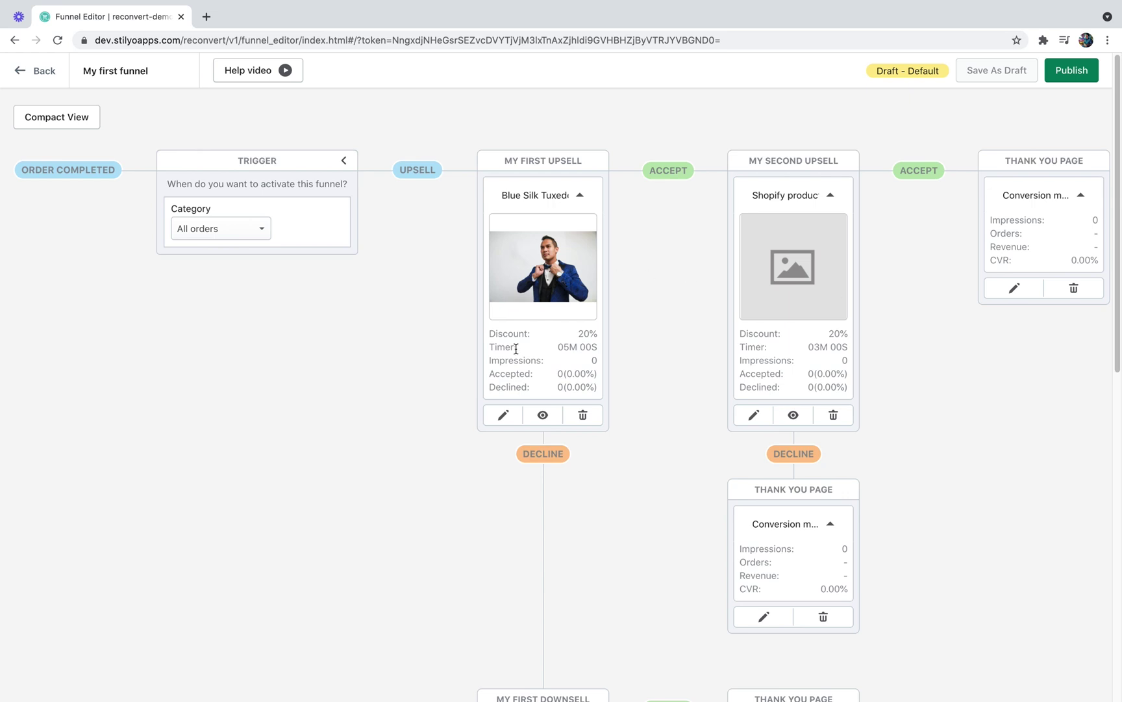
{"action": "scroll", "coordinate": [796, 334], "scroll_direction": "down", "scroll_amount": 5}
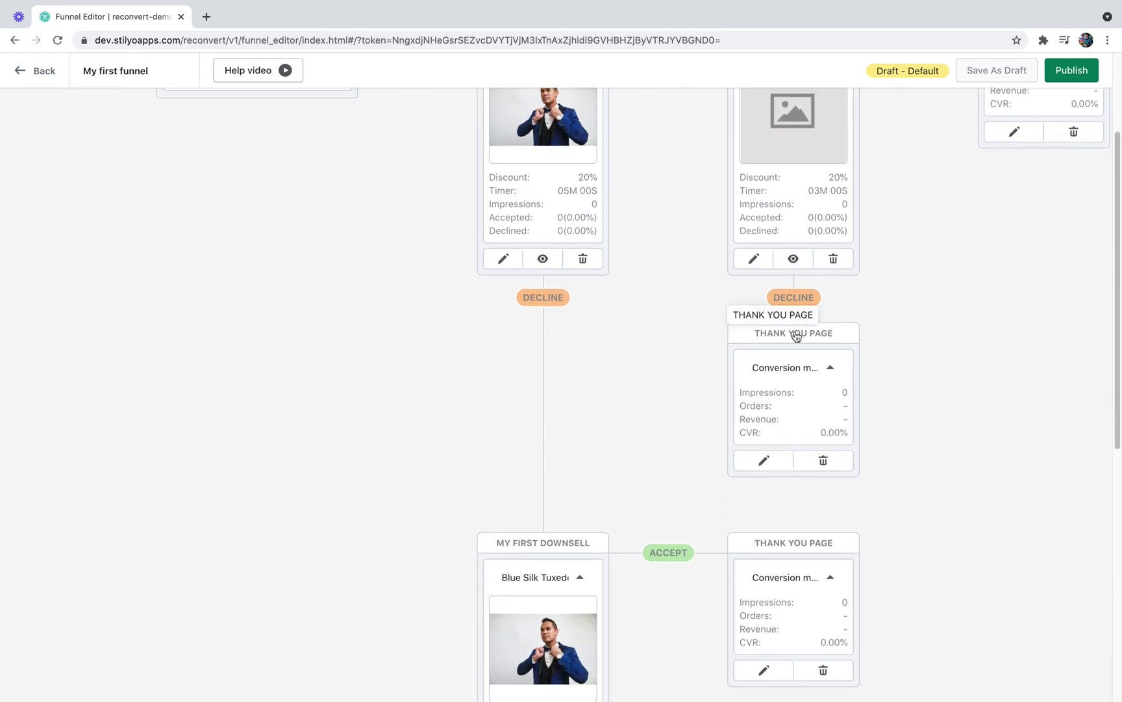
{"action": "scroll", "coordinate": [796, 336], "scroll_direction": "down", "scroll_amount": 5}
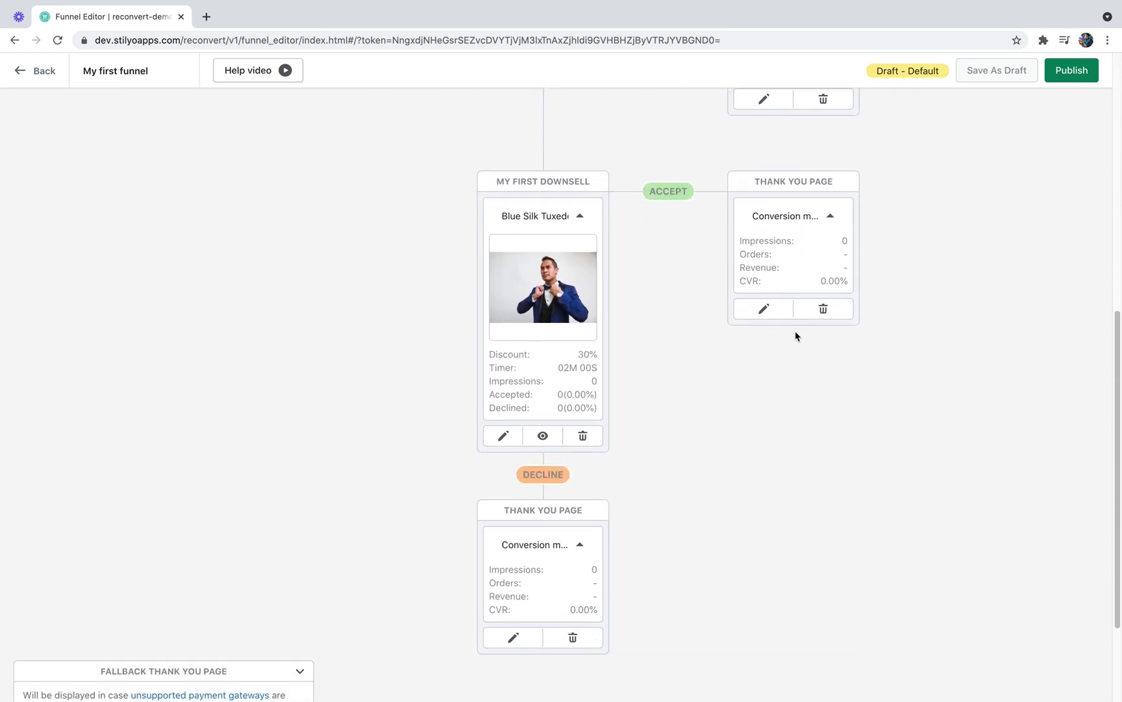
{"action": "scroll", "coordinate": [795, 332], "scroll_direction": "up", "scroll_amount": 10}
{"action": "left_click", "coordinate": [64, 118]}
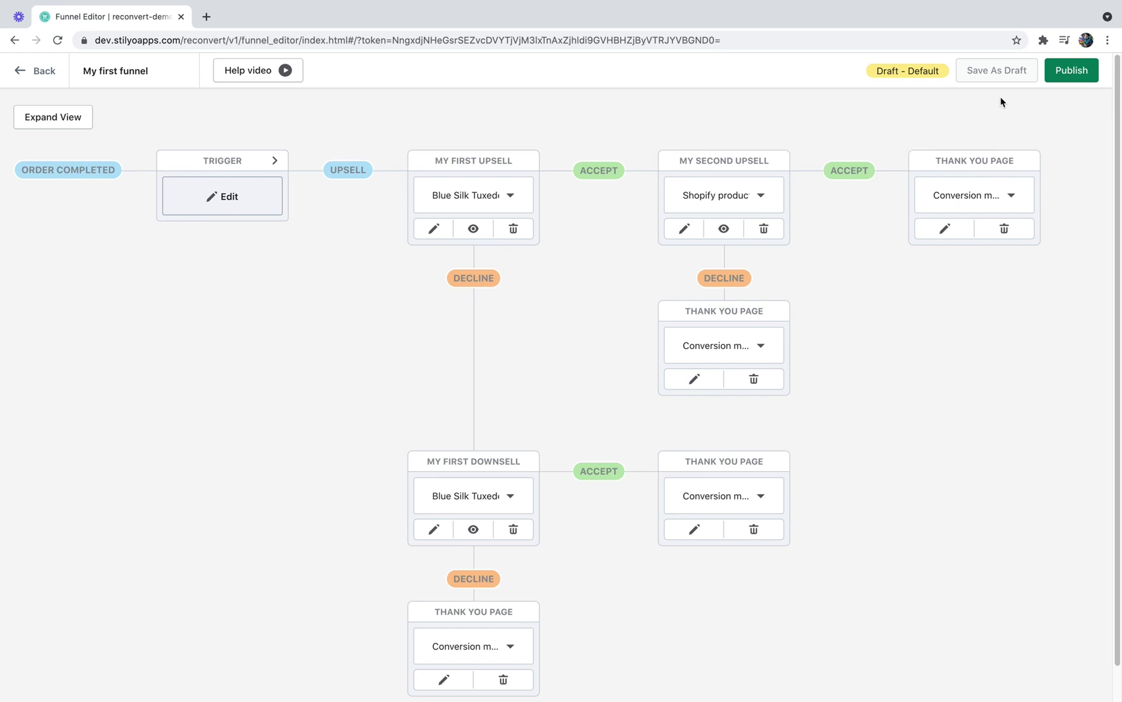
Publish My first funnel so its status shows Live - Default
{"action": "left_click", "coordinate": [1072, 70]}
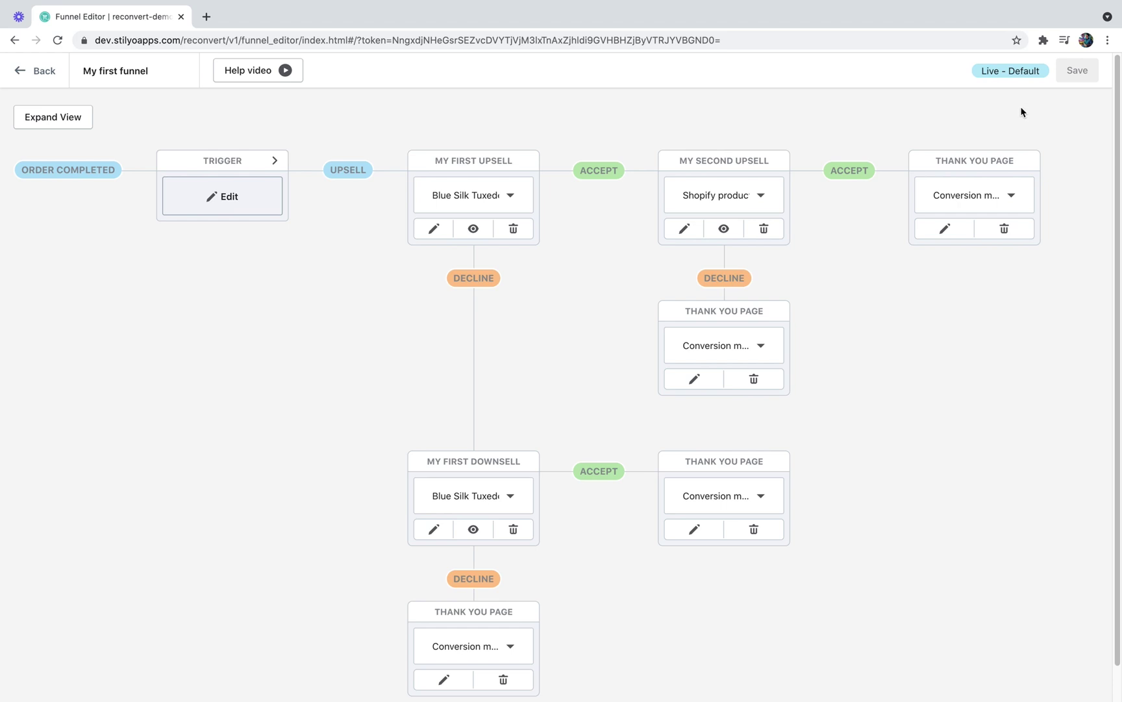